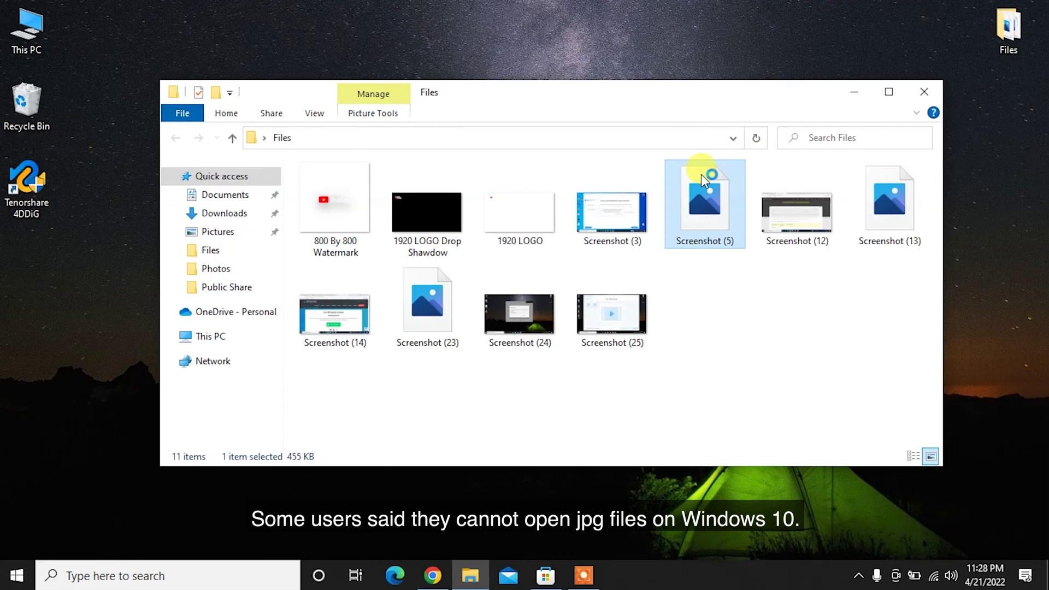
After Screenshot (5) fails to open in the viewer, rename it to Screenshot (5).jpg
{"action": "double_click", "coordinate": [702, 177]}
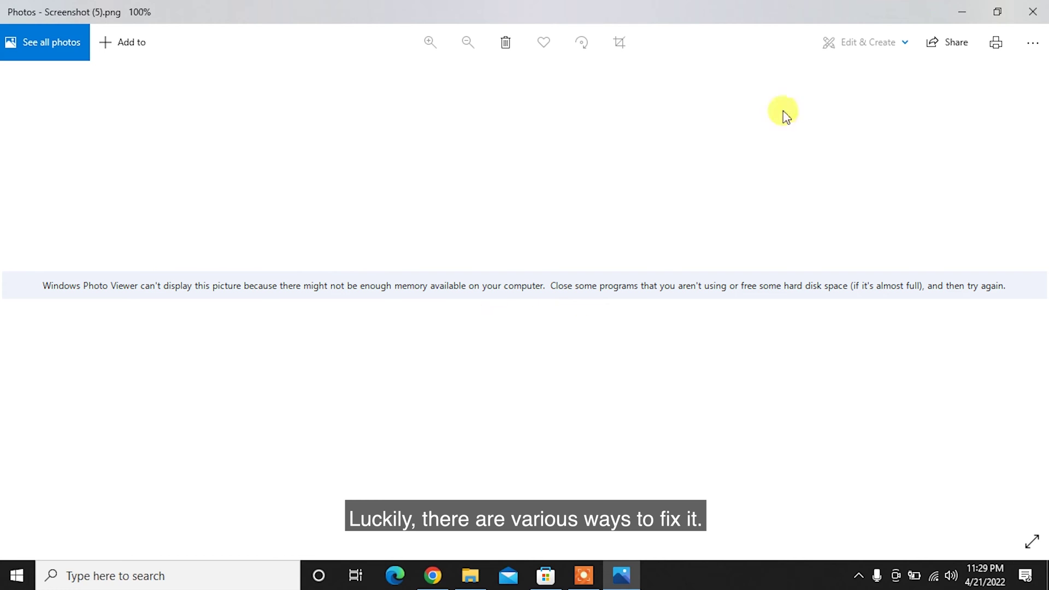
{"action": "left_click", "coordinate": [1032, 12]}
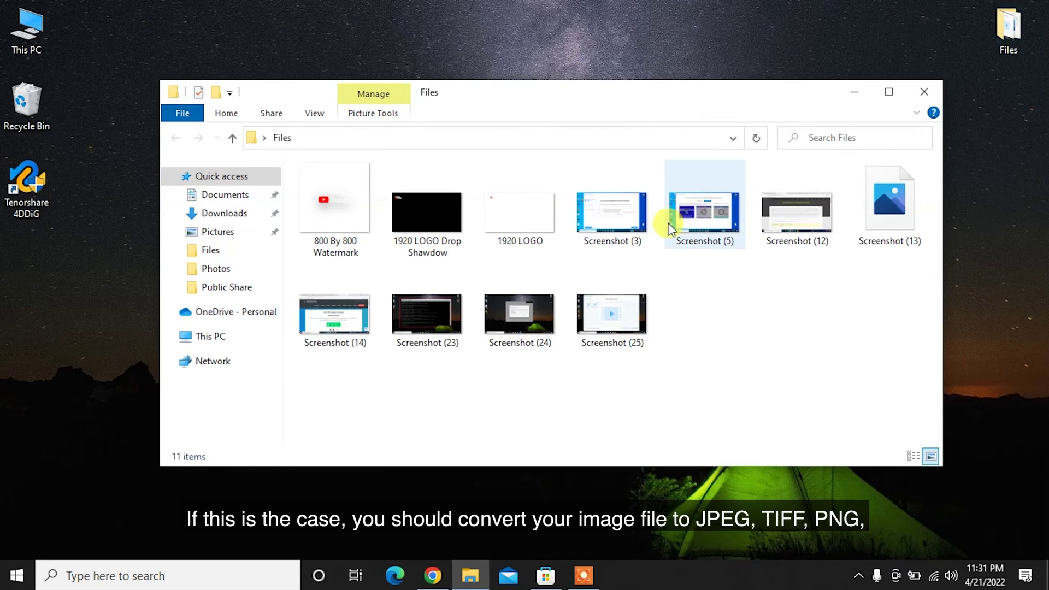
{"action": "left_click", "coordinate": [686, 218]}
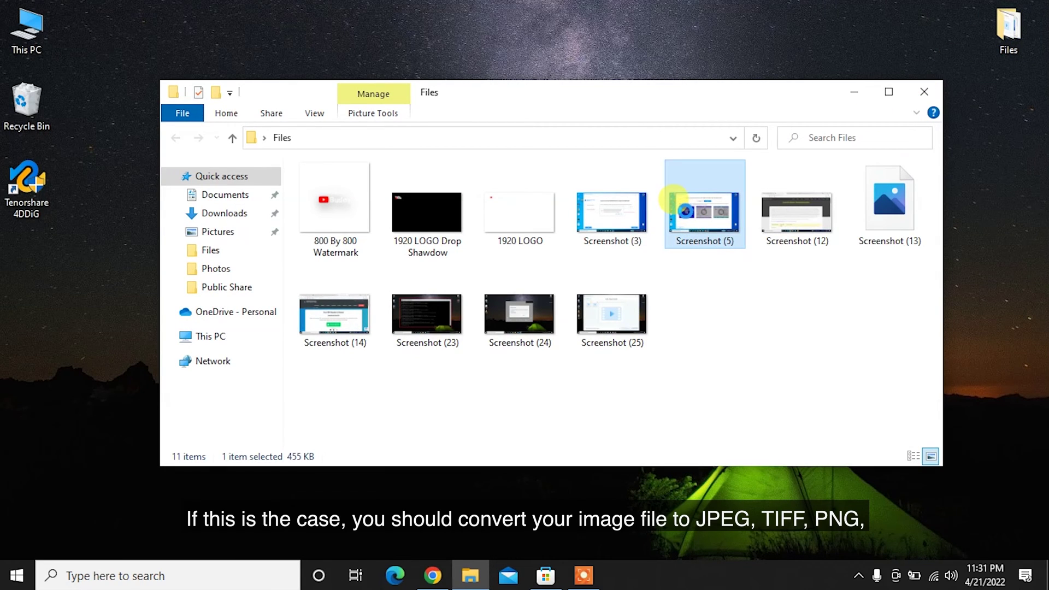
{"action": "right_click", "coordinate": [686, 211]}
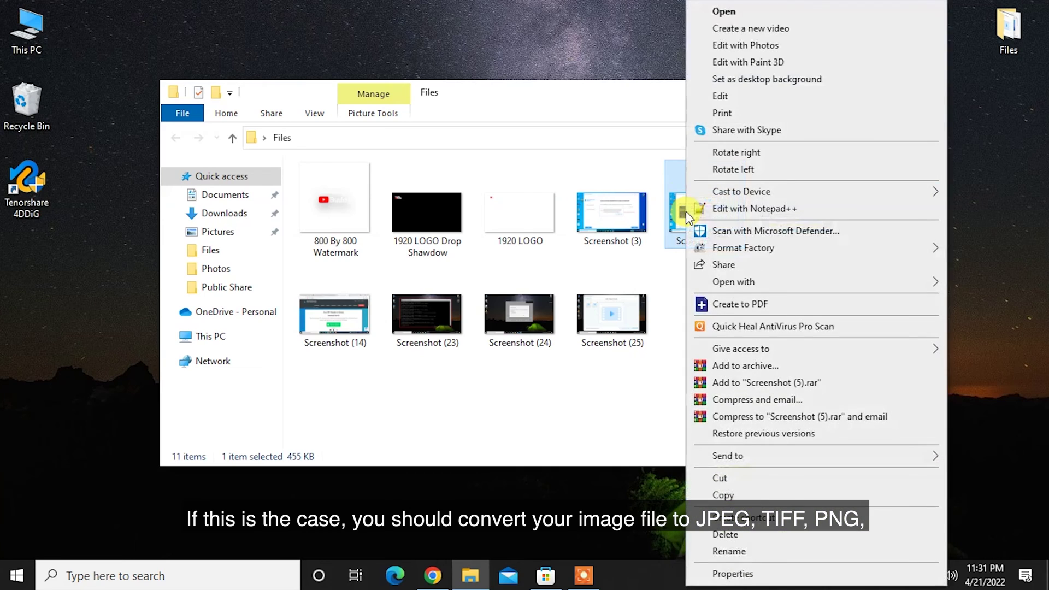
{"action": "left_click", "coordinate": [732, 548]}
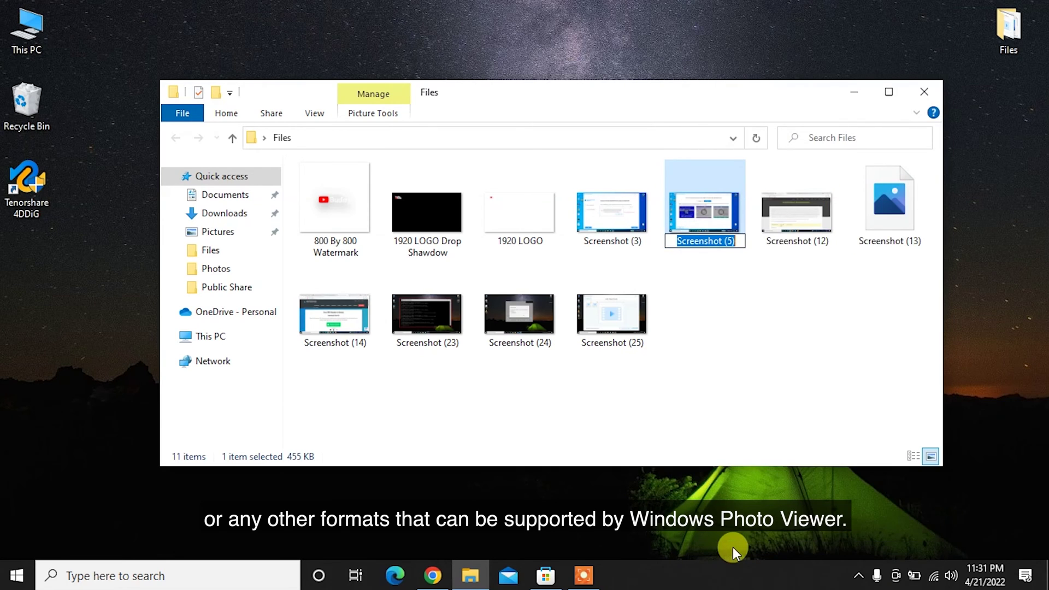
{"action": "key", "text": "End"}
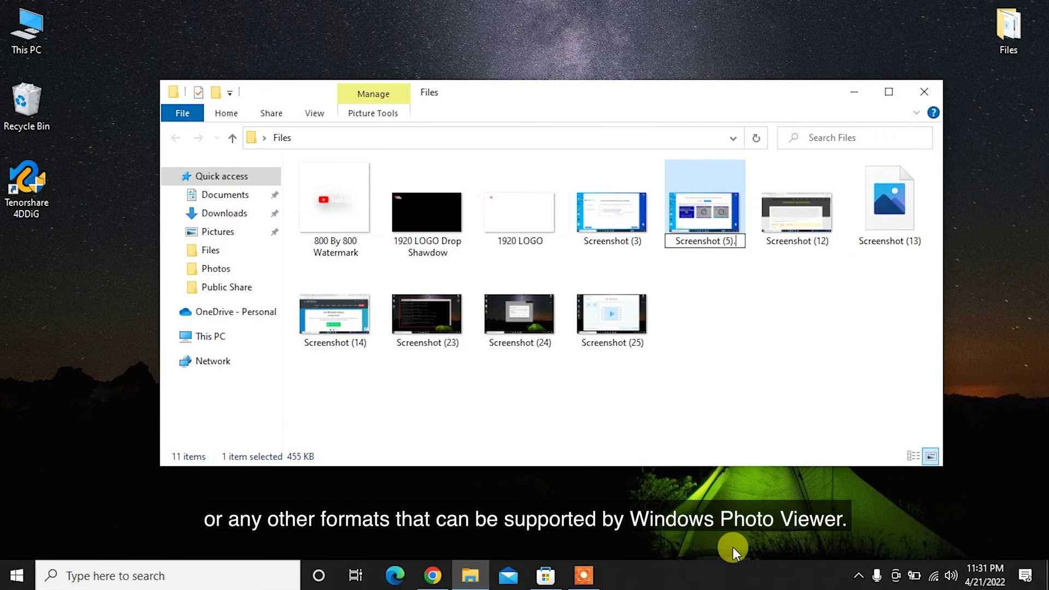
{"action": "type", "text": ".jpg"}
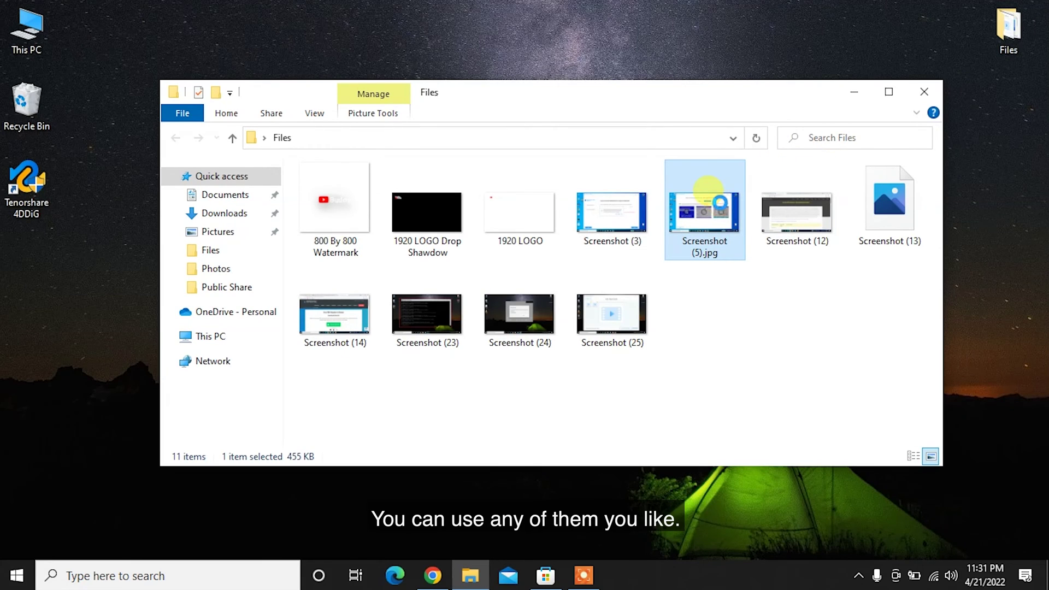
{"action": "right_click", "coordinate": [710, 195]}
View Screenshot (5).jpg zoomed out in Paint, then close Paint
{"action": "left_click", "coordinate": [752, 91]}
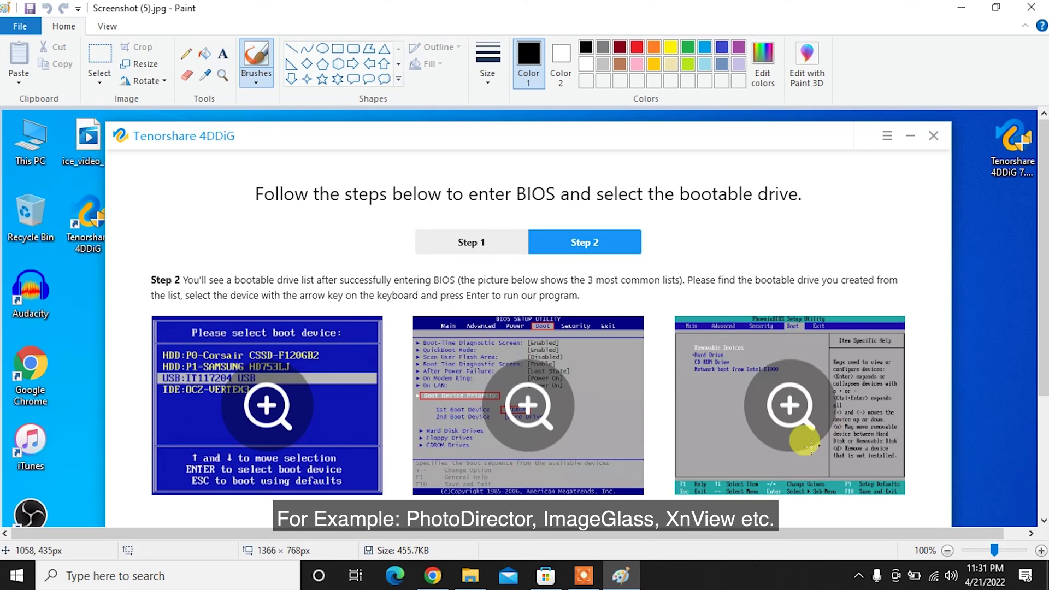
{"action": "left_click", "coordinate": [948, 551]}
{"action": "left_click", "coordinate": [948, 551]}
{"action": "left_click", "coordinate": [1031, 7]}
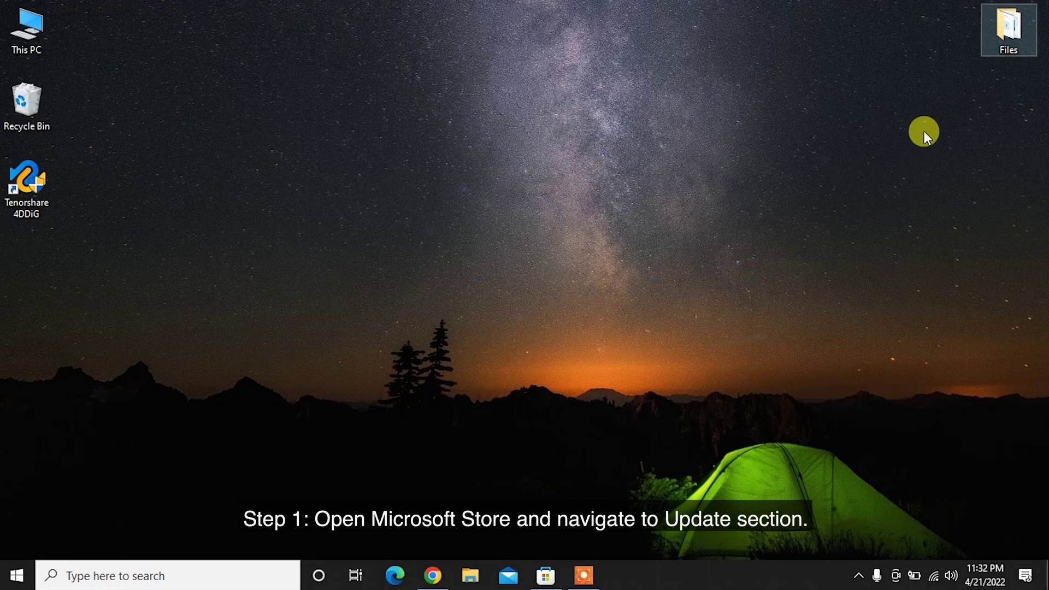
{"action": "left_click", "coordinate": [542, 579]}
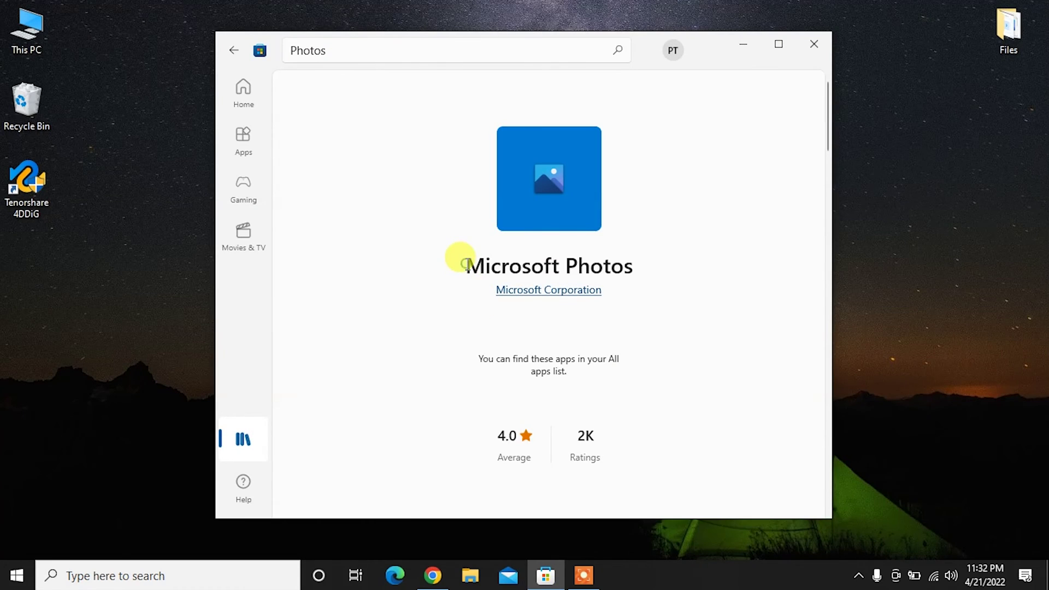
{"action": "left_click_drag", "start_coordinate": [463, 267], "coordinate": [634, 270]}
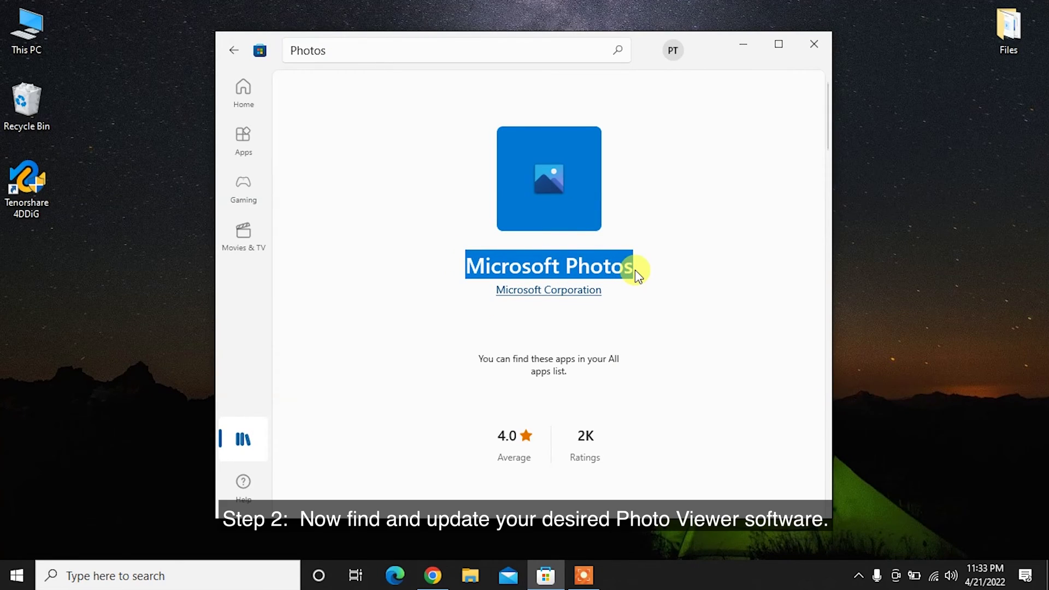
{"action": "left_click", "coordinate": [634, 270]}
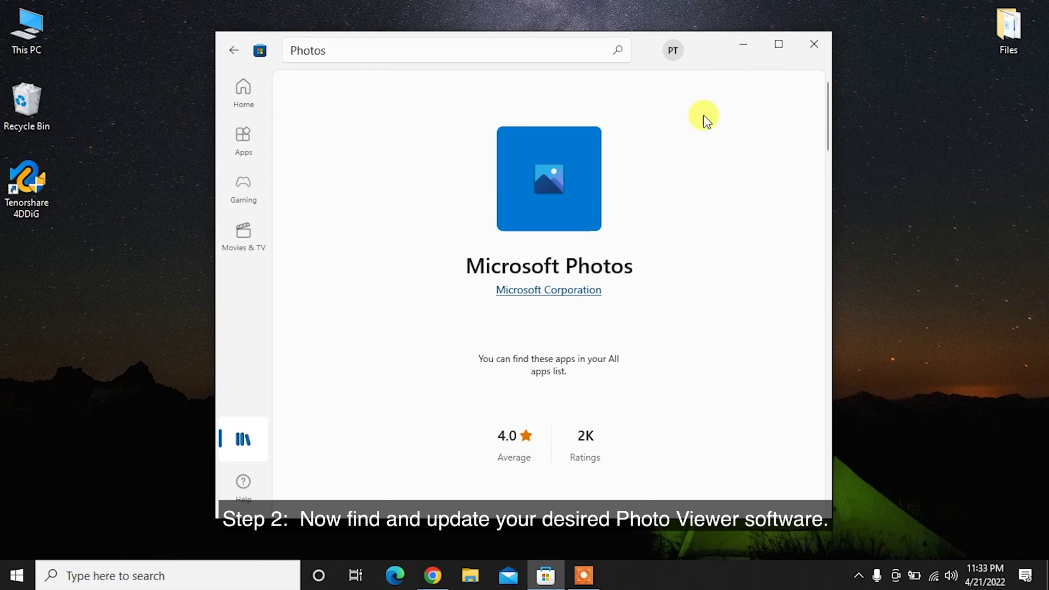
{"action": "left_click", "coordinate": [755, 51]}
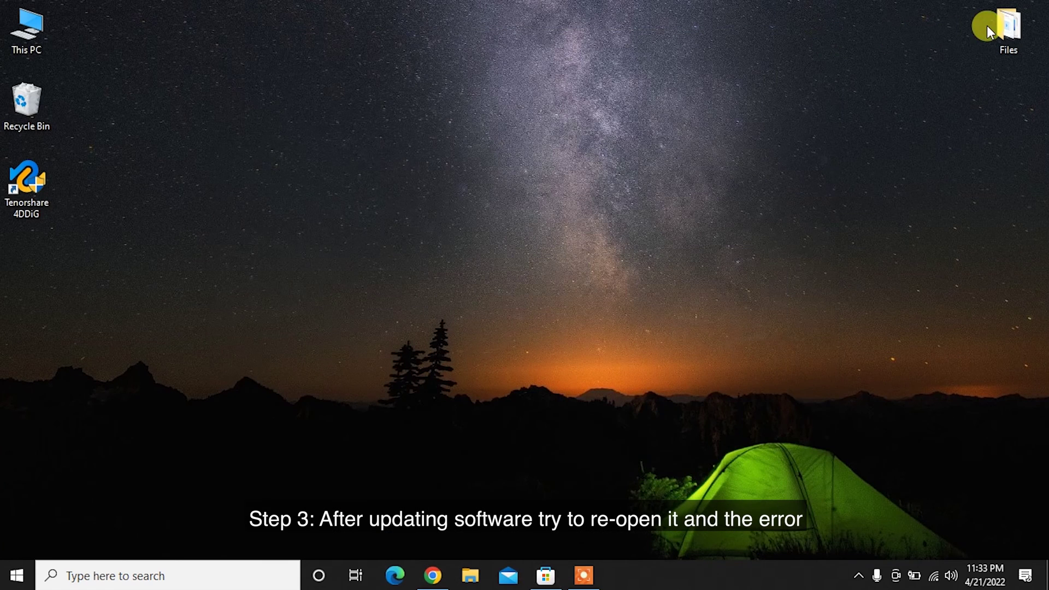
{"action": "left_click", "coordinate": [992, 24]}
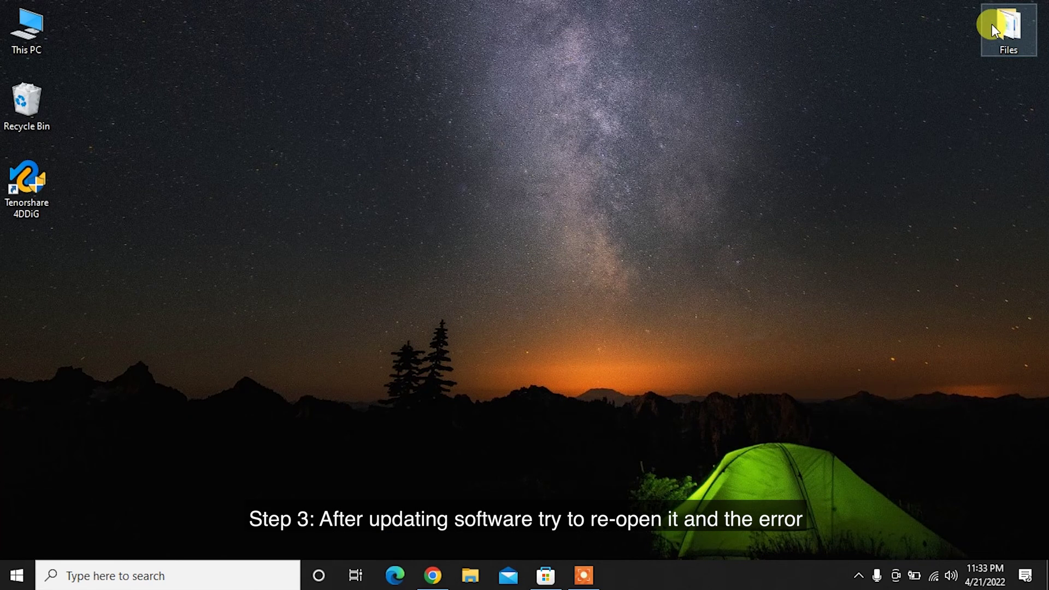
{"action": "double_click", "coordinate": [992, 24]}
{"action": "left_click", "coordinate": [697, 225]}
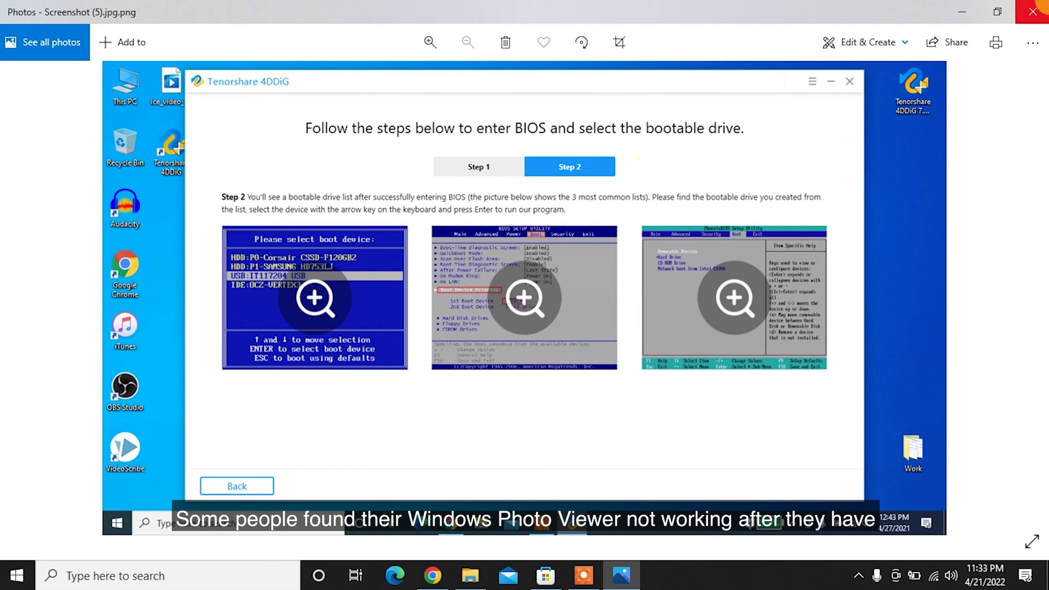
{"action": "left_click", "coordinate": [1033, 11]}
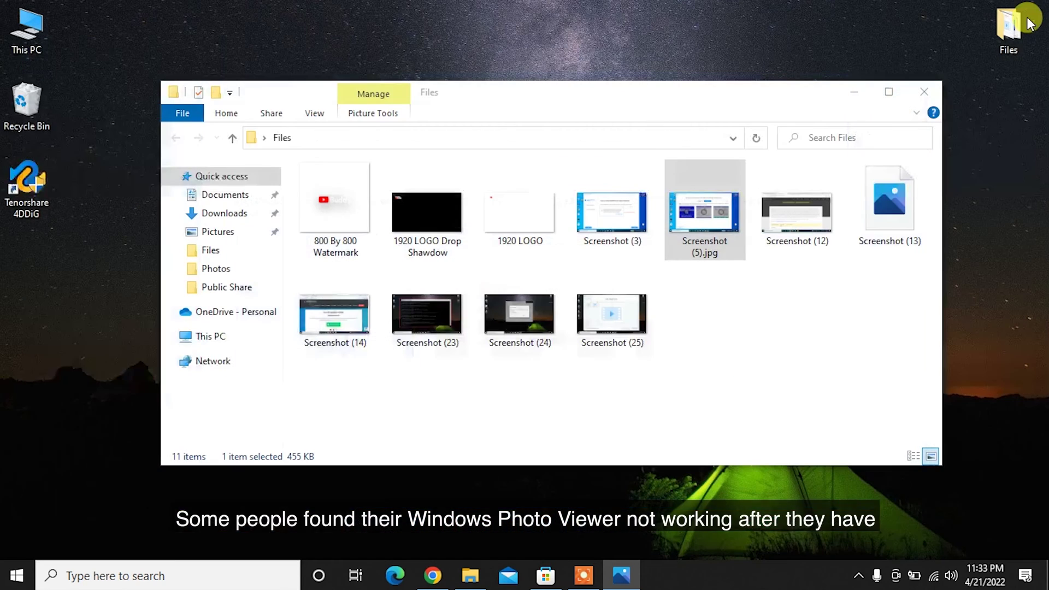
{"action": "left_click", "coordinate": [927, 92]}
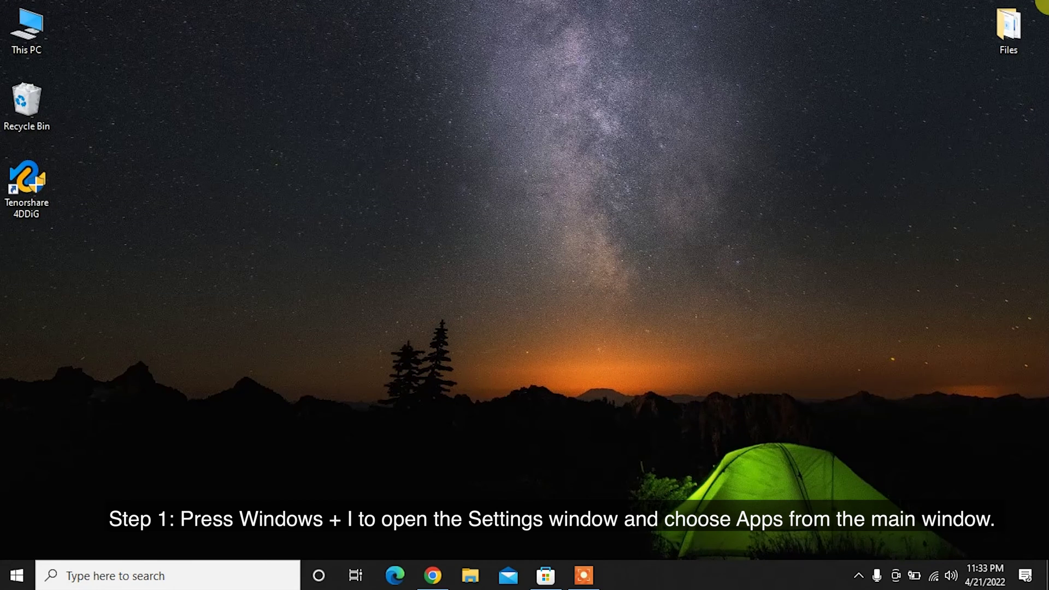
Reach Microsoft Photos' Advanced options from Settings > Apps & features
{"action": "key", "text": "super+i"}
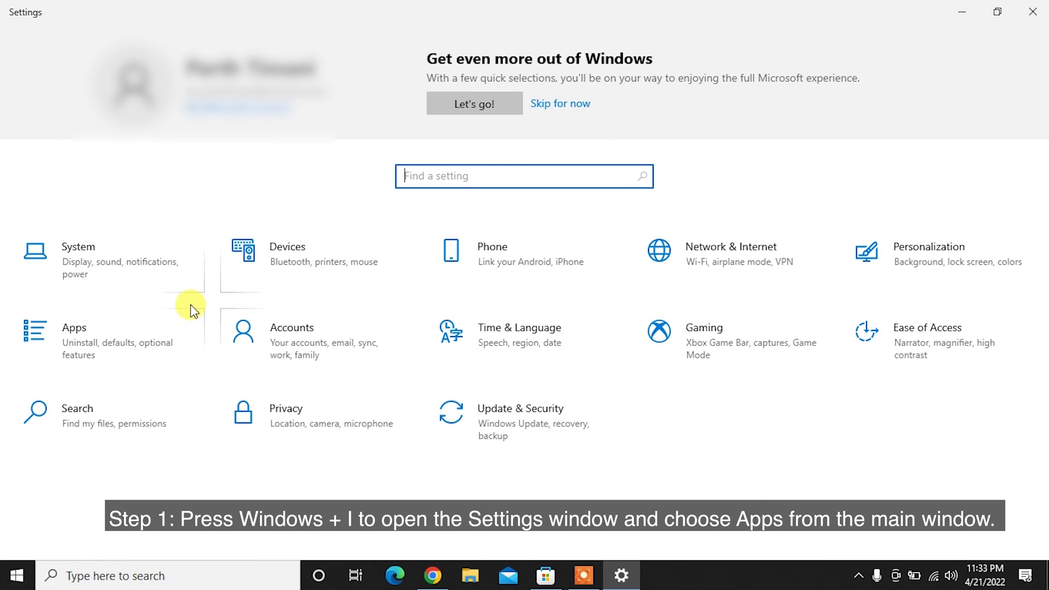
{"action": "left_click", "coordinate": [117, 339]}
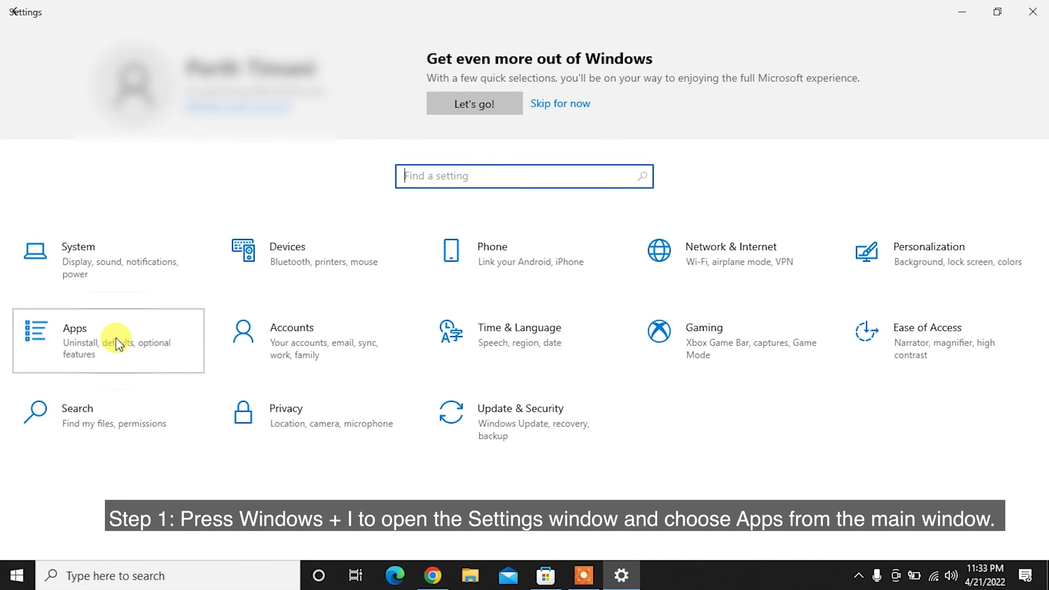
{"action": "scroll", "coordinate": [496, 432], "scroll_direction": "down", "scroll_amount": 8}
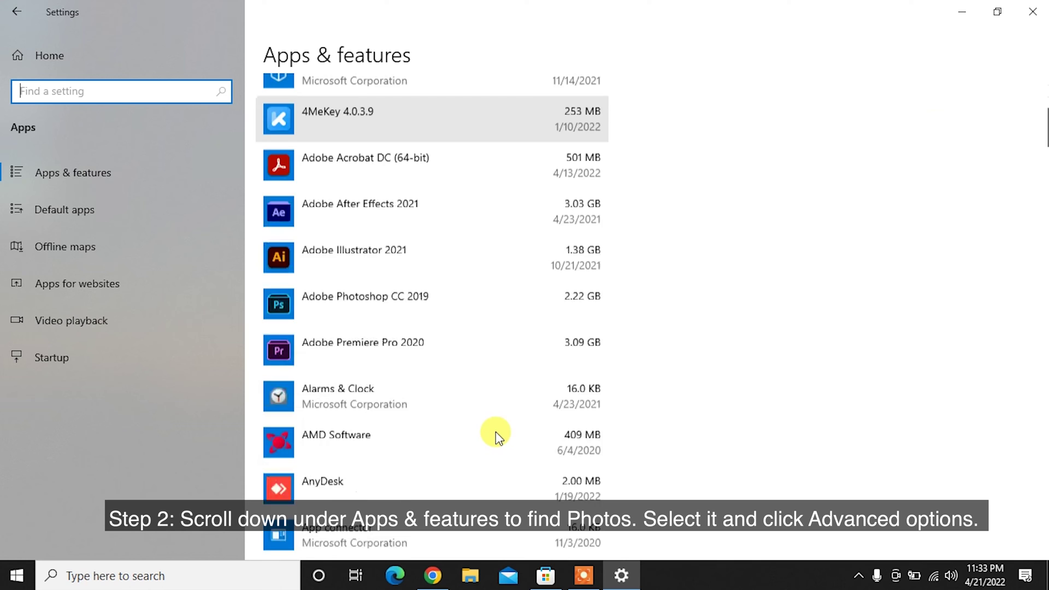
{"action": "scroll", "coordinate": [496, 432], "scroll_direction": "down", "scroll_amount": 20}
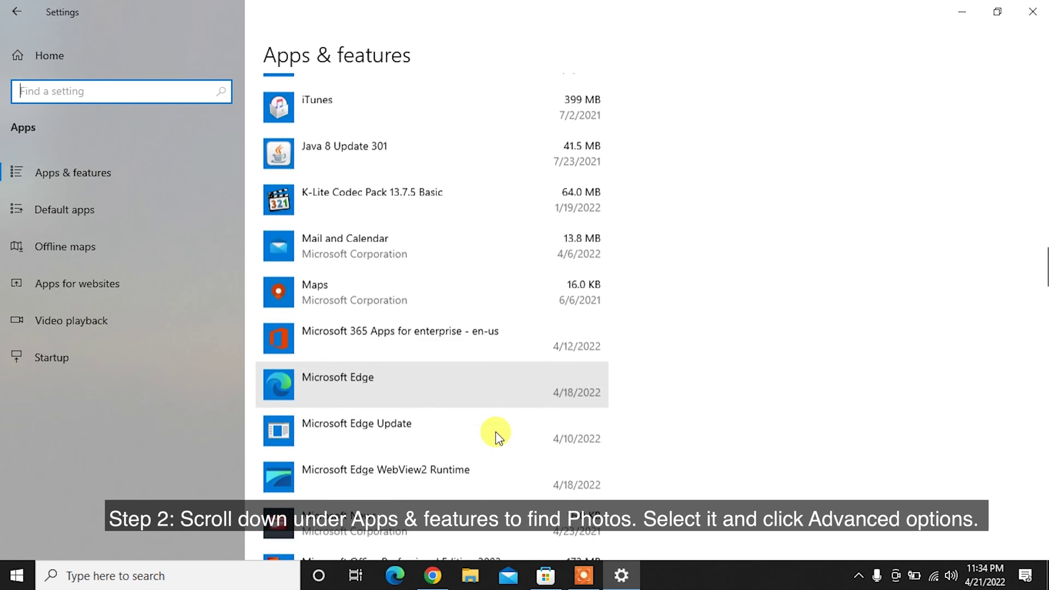
{"action": "scroll", "coordinate": [496, 432], "scroll_direction": "down", "scroll_amount": 5}
{"action": "left_click", "coordinate": [456, 437]}
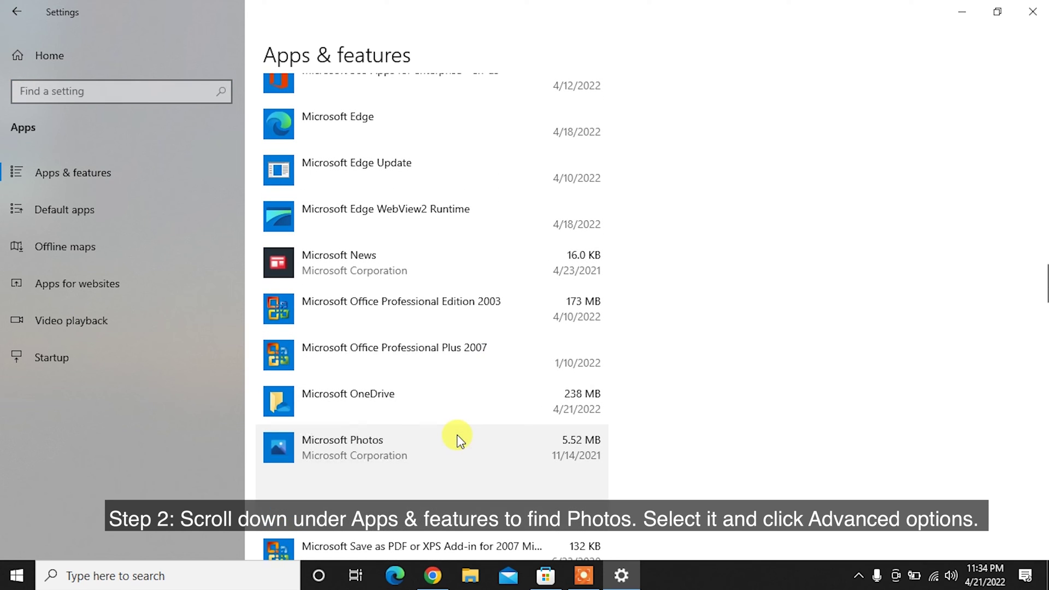
{"action": "left_click", "coordinate": [363, 471]}
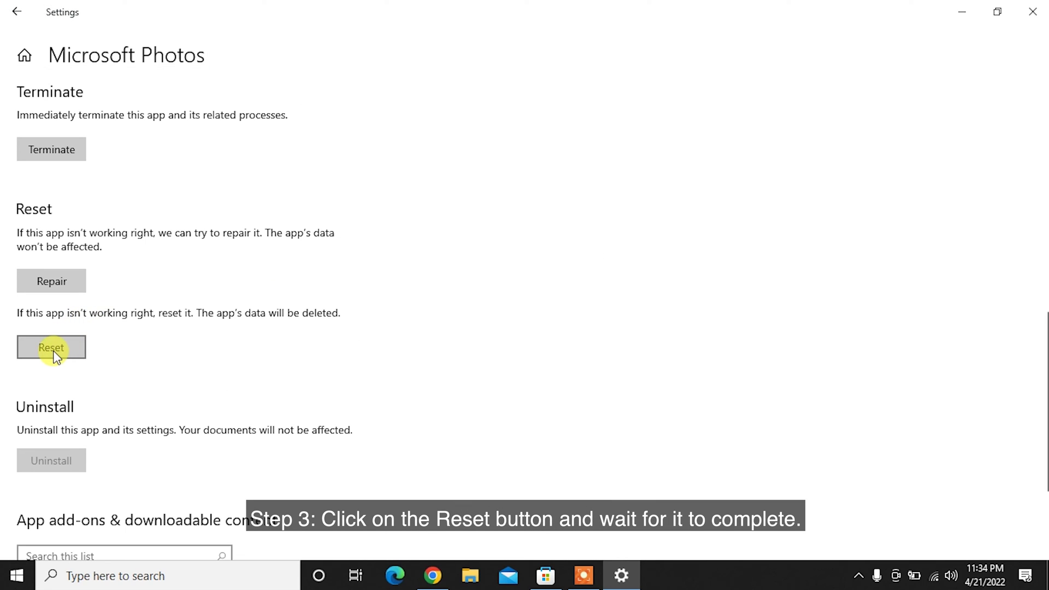
Reset Microsoft Photos, confirming deletion of its data, then repair the app
{"action": "left_click", "coordinate": [54, 353]}
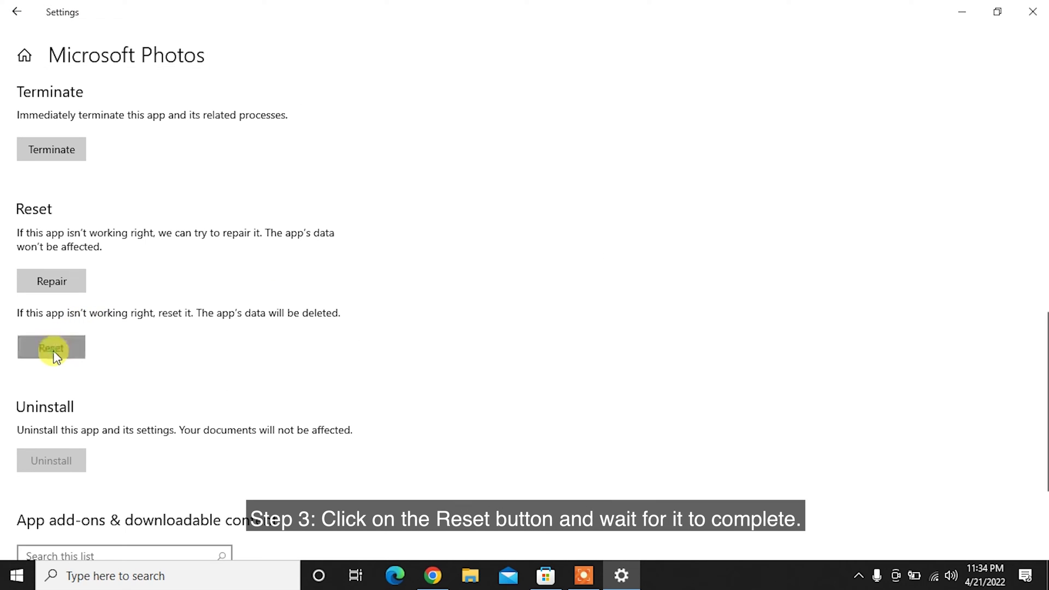
{"action": "left_click", "coordinate": [180, 312]}
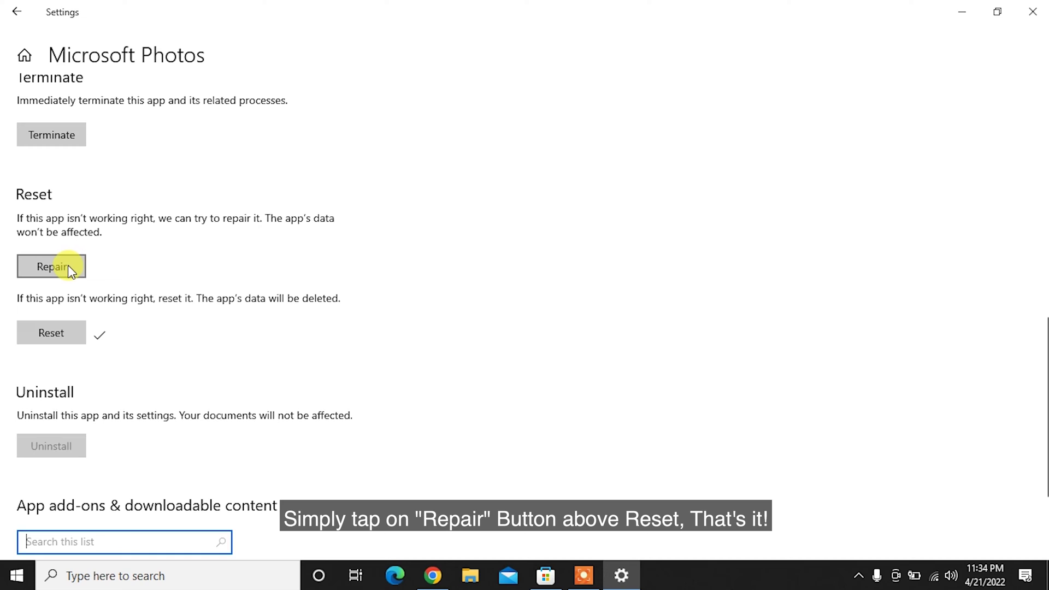
{"action": "left_click", "coordinate": [69, 267]}
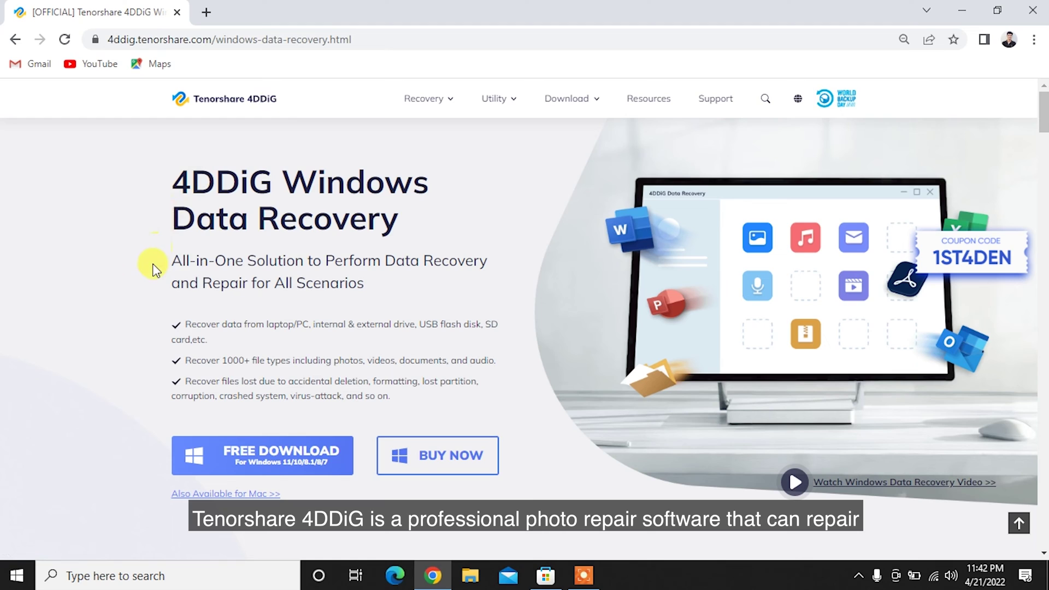
Download the 4DDiG free trial from the Tenorshare page and run 4ddig-for-windows.exe
{"action": "left_click_drag", "start_coordinate": [213, 263], "coordinate": [384, 285]}
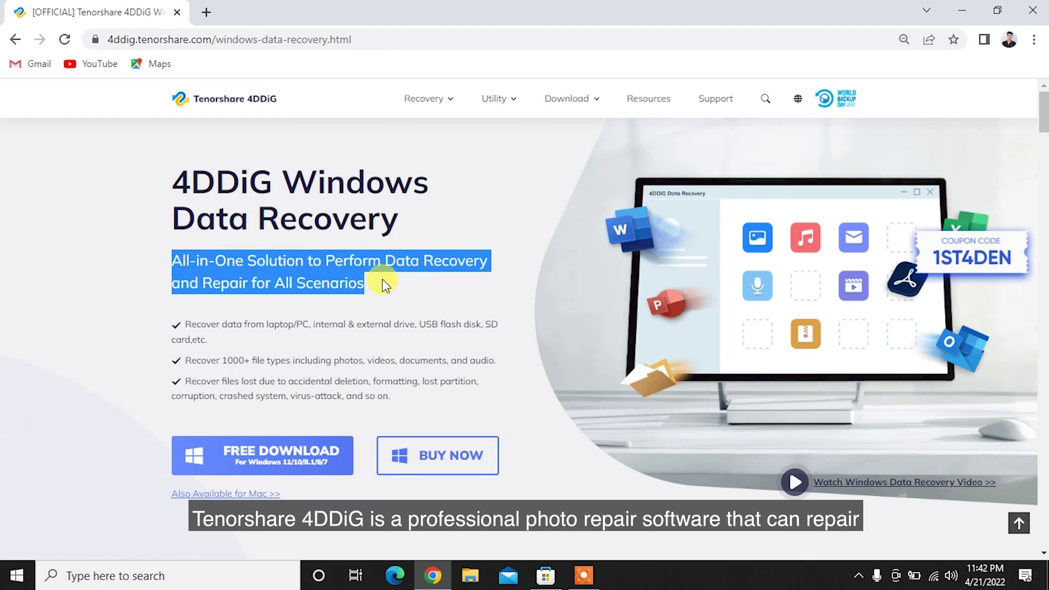
{"action": "left_click", "coordinate": [384, 285]}
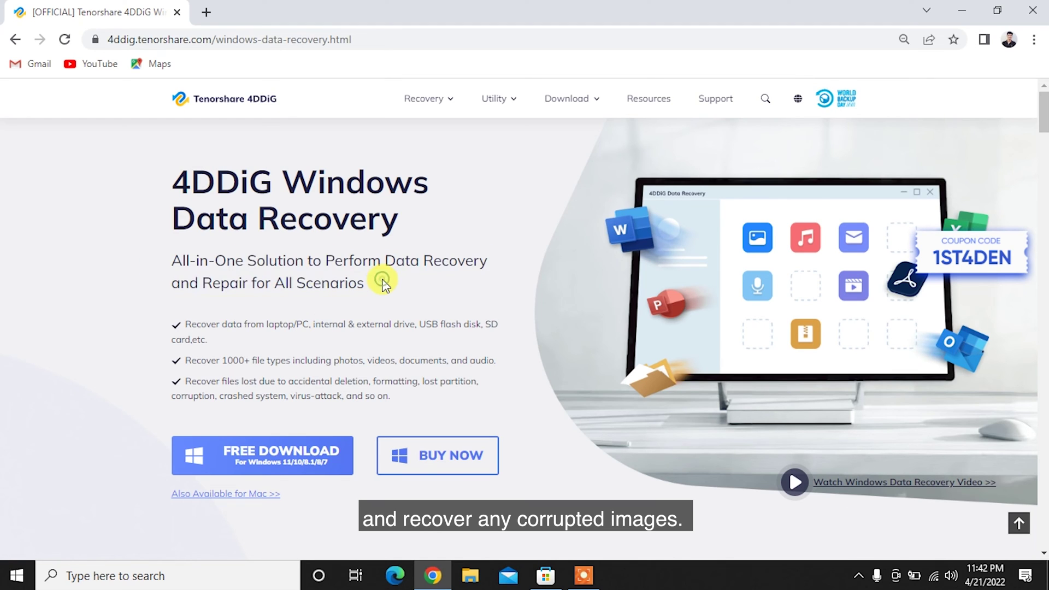
{"action": "scroll", "coordinate": [525, 322], "scroll_direction": "down", "scroll_amount": 6}
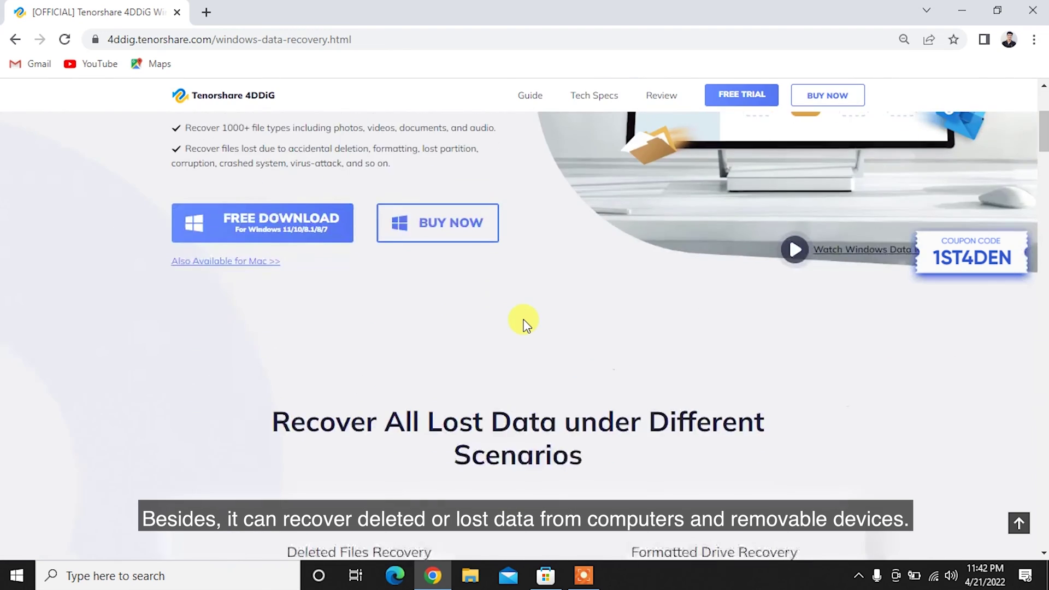
{"action": "scroll", "coordinate": [524, 322], "scroll_direction": "down", "scroll_amount": 5}
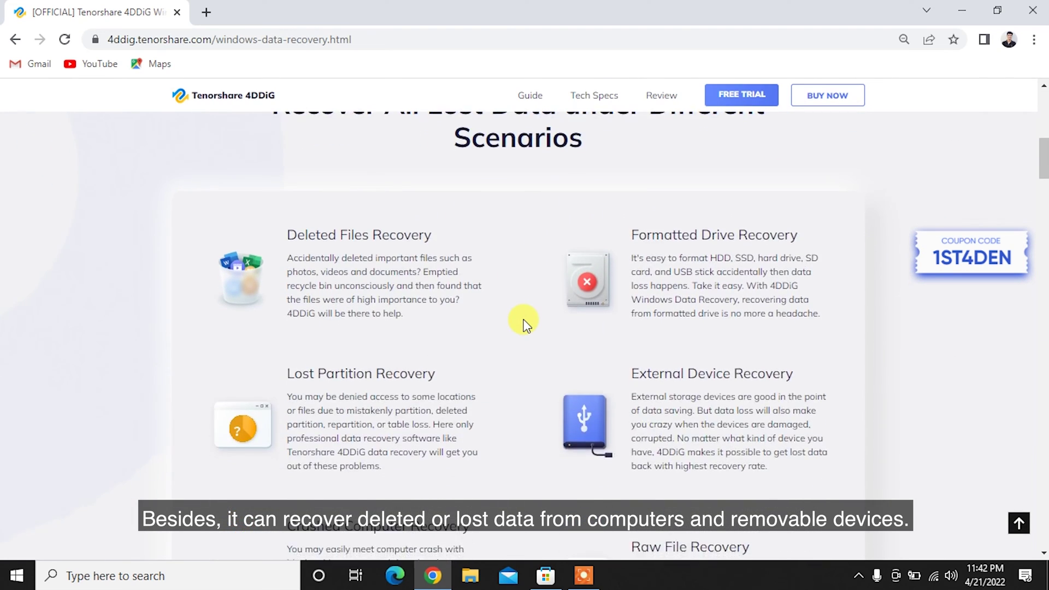
{"action": "scroll", "coordinate": [523, 323], "scroll_direction": "down", "scroll_amount": 5}
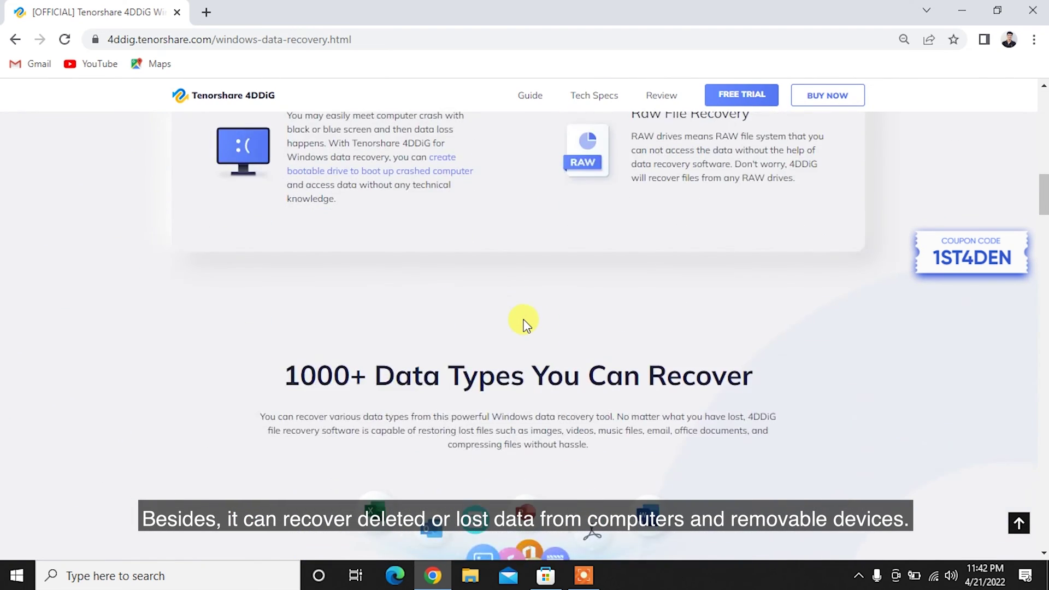
{"action": "scroll", "coordinate": [523, 324], "scroll_direction": "down", "scroll_amount": 3}
{"action": "scroll", "coordinate": [523, 323], "scroll_direction": "down", "scroll_amount": 10}
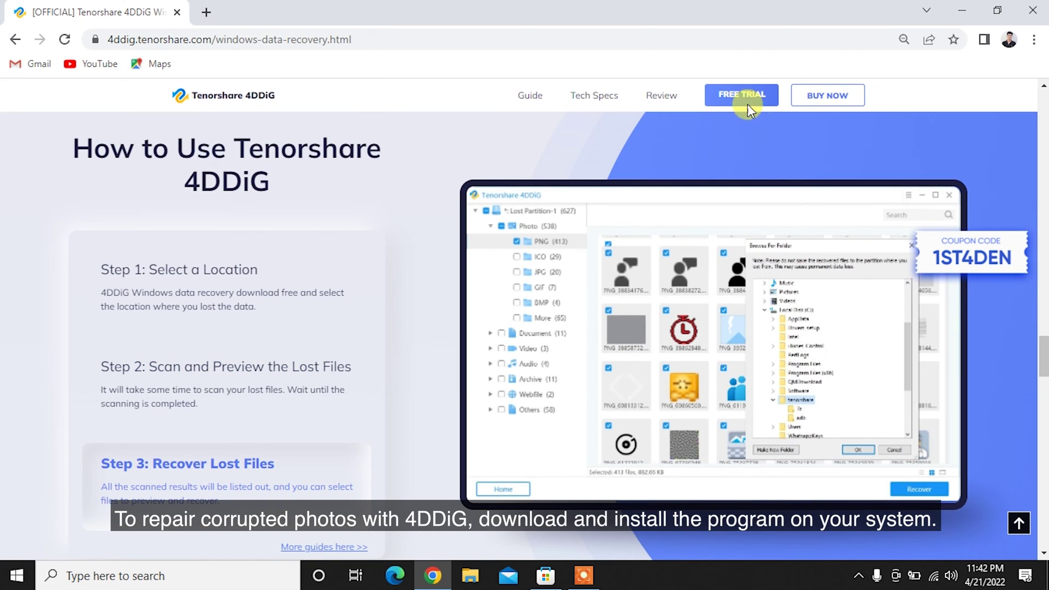
{"action": "left_click", "coordinate": [746, 101]}
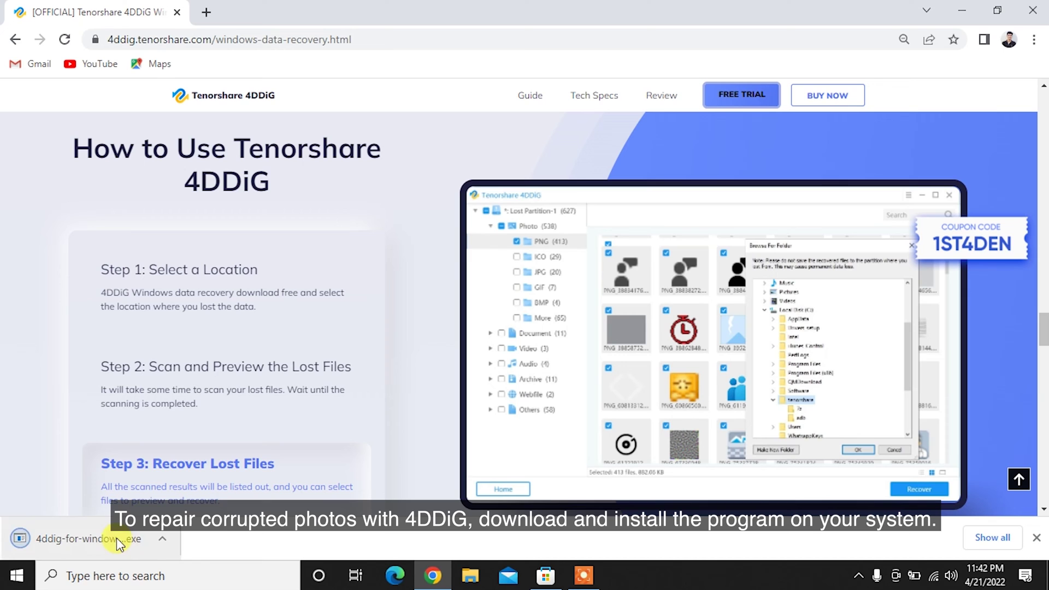
{"action": "left_click", "coordinate": [117, 541]}
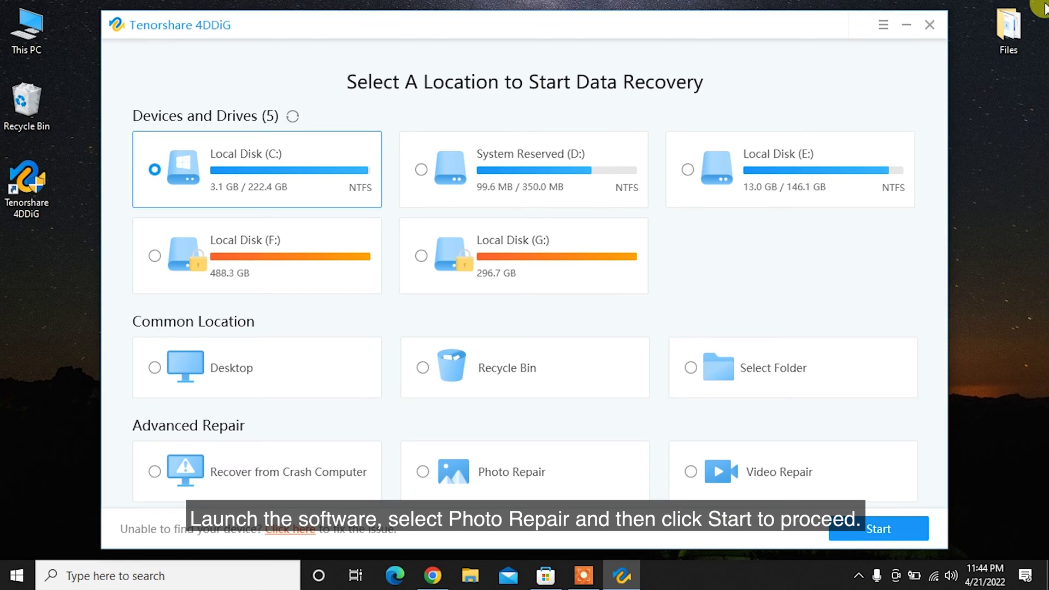
Repair three screenshot JPGs with 4DDiG Photo Repair and preview the third repaired image
{"action": "left_click", "coordinate": [559, 471]}
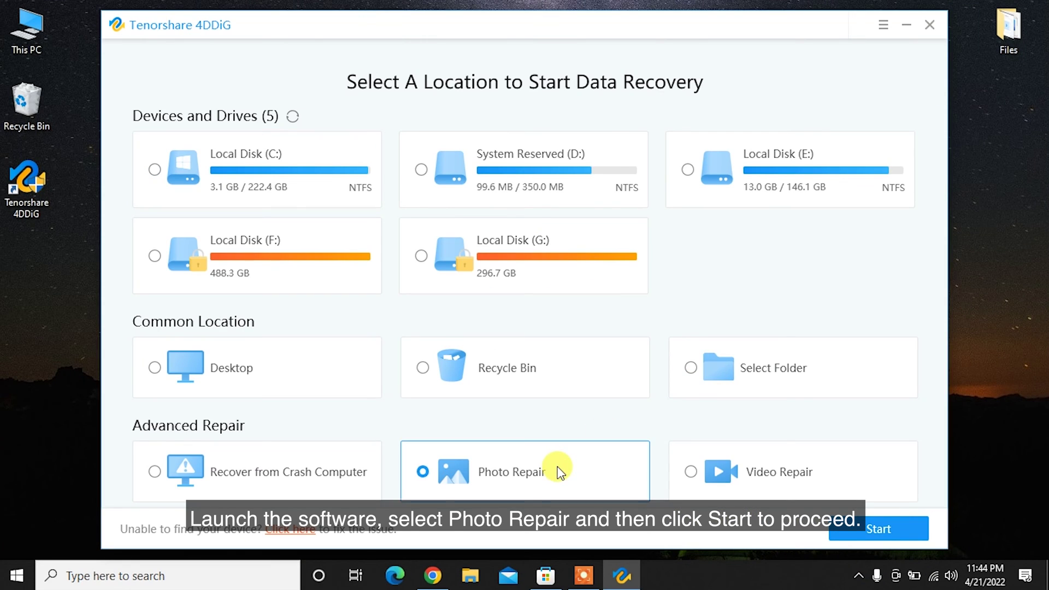
{"action": "left_click", "coordinate": [870, 528]}
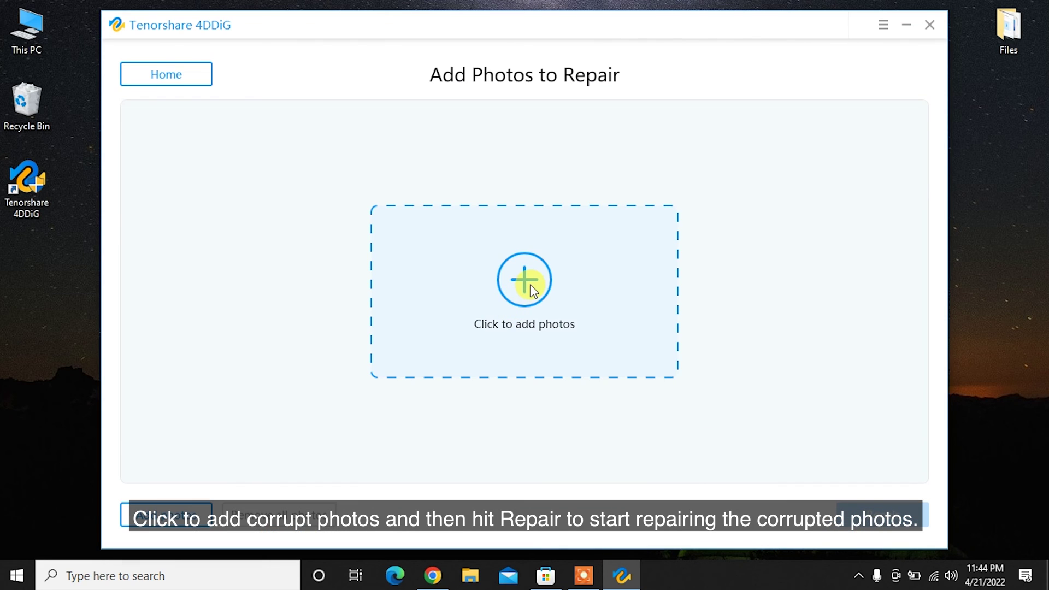
{"action": "left_click", "coordinate": [532, 290]}
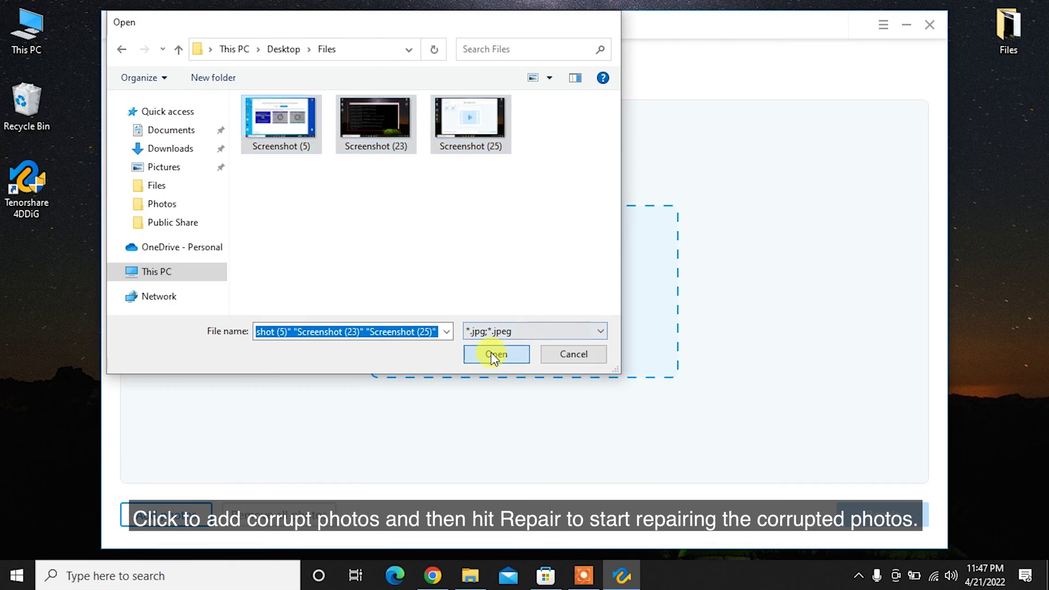
{"action": "left_click", "coordinate": [491, 354]}
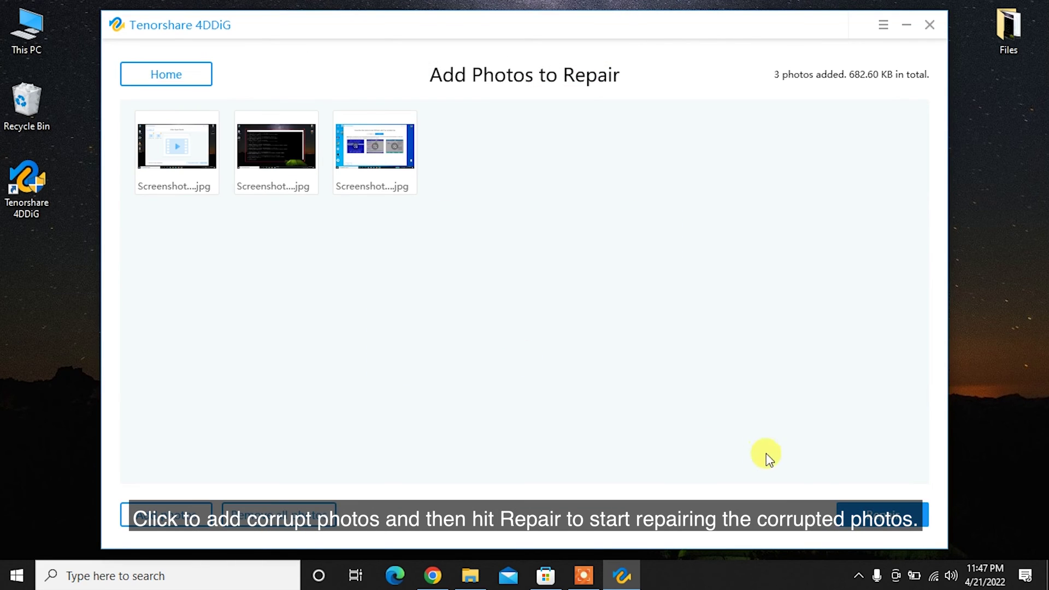
{"action": "left_click", "coordinate": [873, 513]}
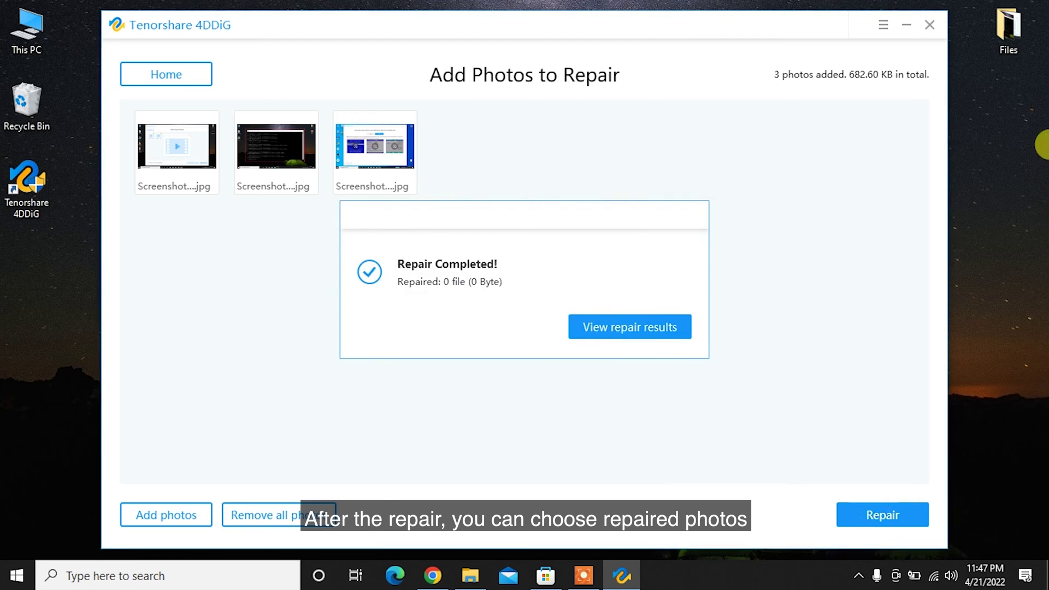
{"action": "left_click", "coordinate": [635, 320]}
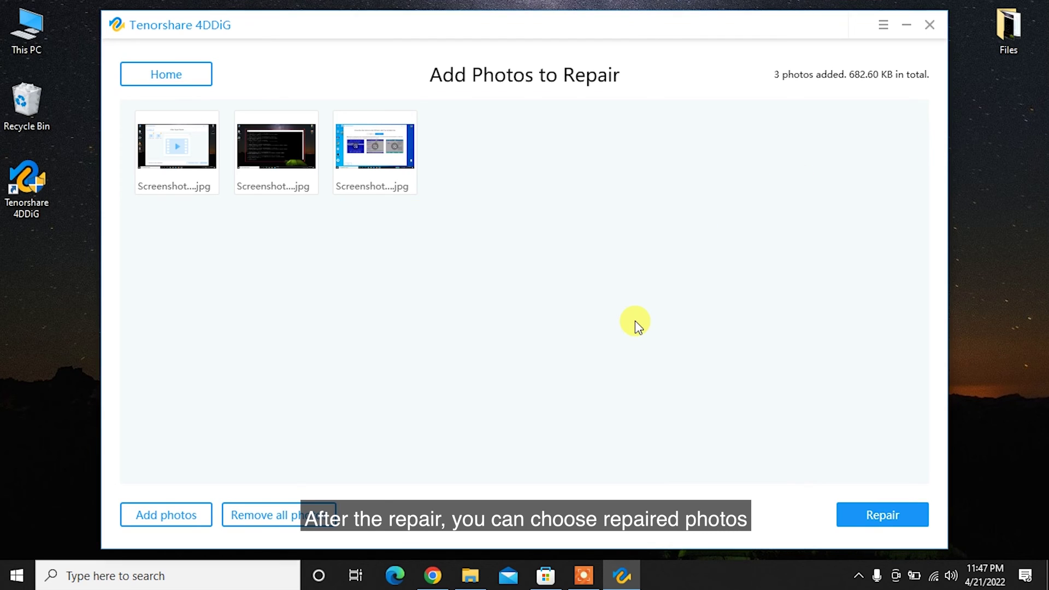
{"action": "left_click", "coordinate": [369, 155]}
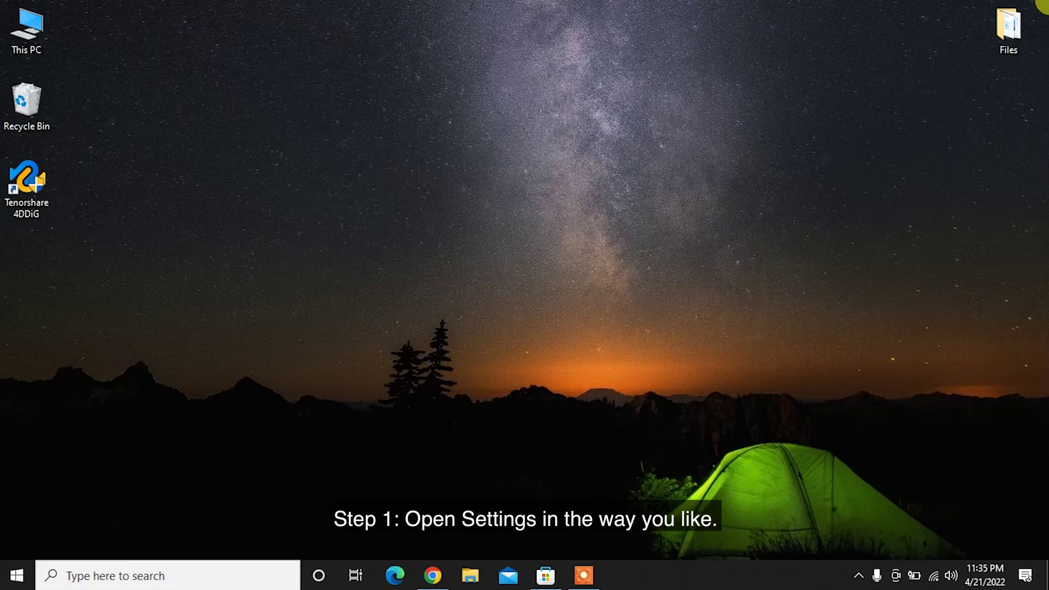
Run the Windows Store Apps troubleshooter under Update & Security > Troubleshoot > Additional troubleshooters
{"action": "key", "text": "super+i"}
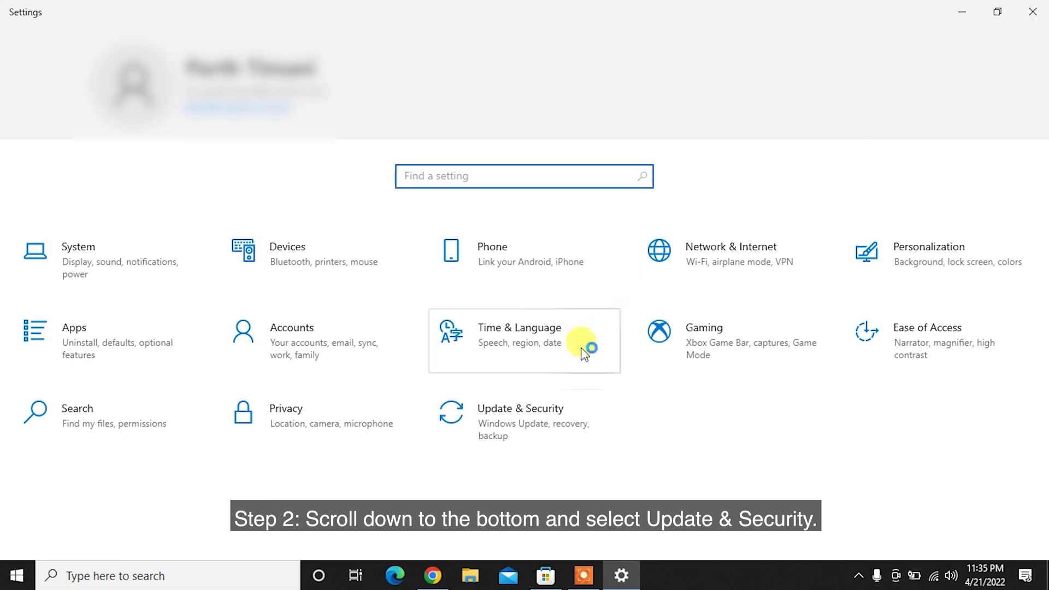
{"action": "left_click", "coordinate": [528, 433]}
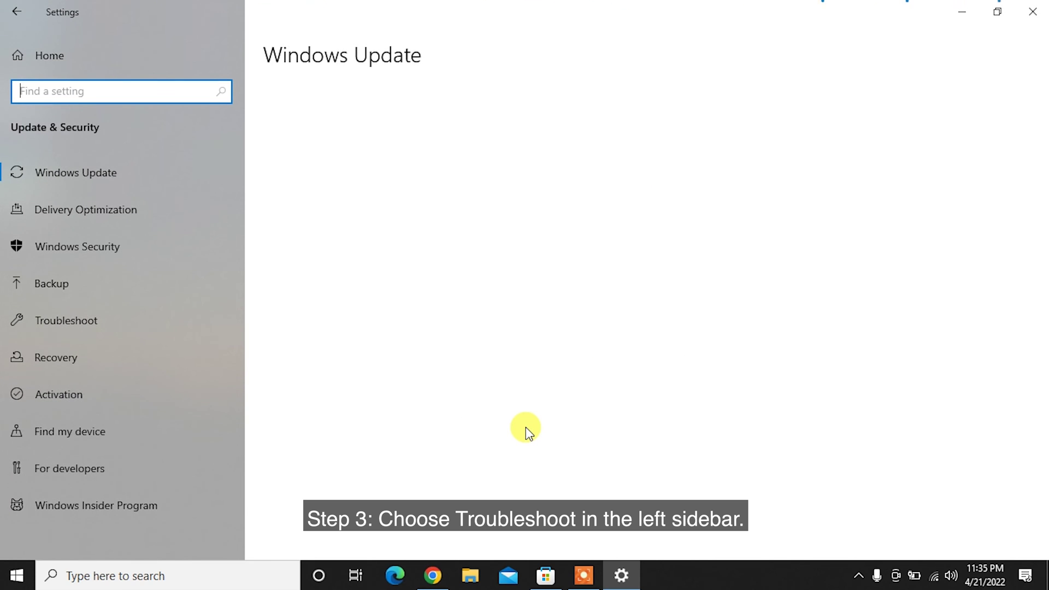
{"action": "left_click", "coordinate": [142, 314]}
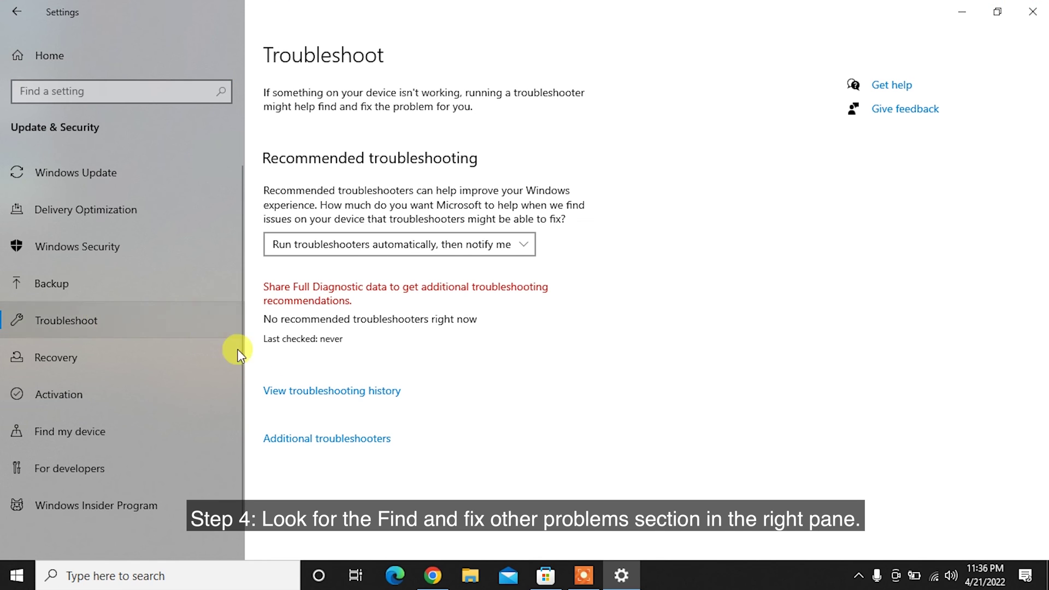
{"action": "left_click", "coordinate": [318, 440]}
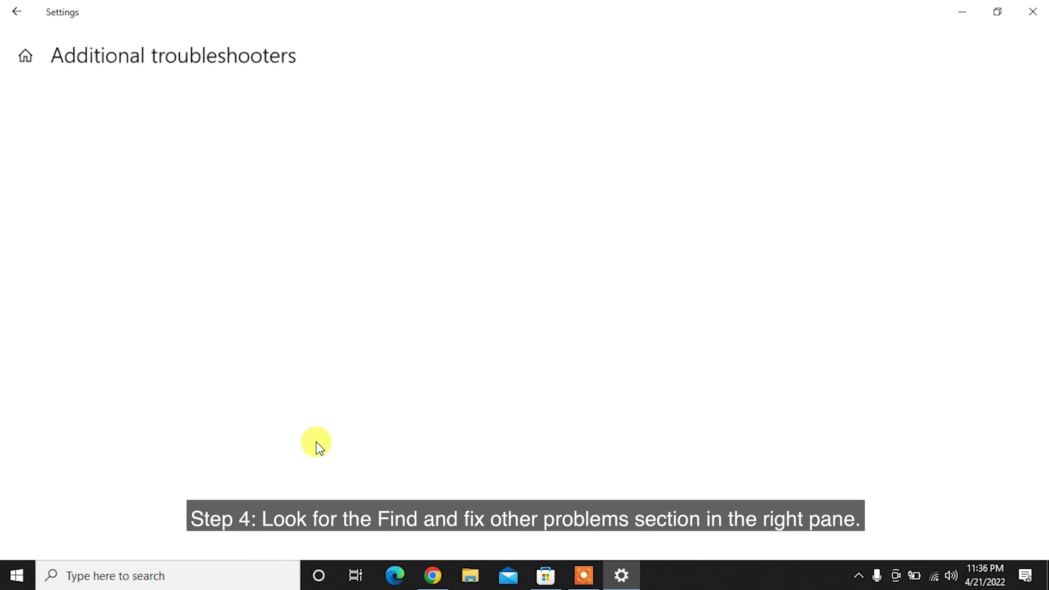
{"action": "scroll", "coordinate": [316, 441], "scroll_direction": "down", "scroll_amount": 10}
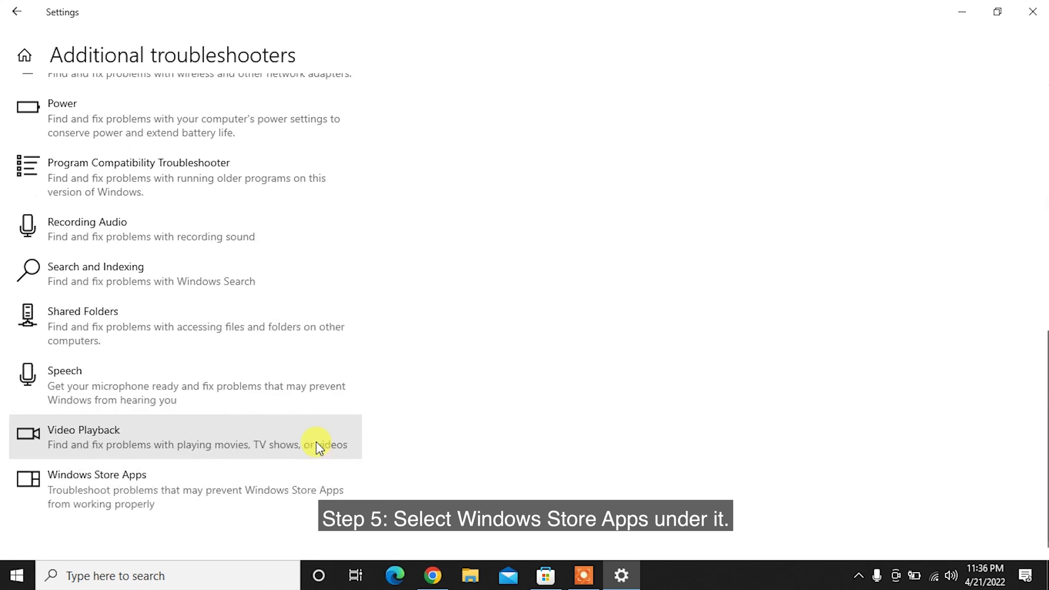
{"action": "left_click", "coordinate": [188, 479]}
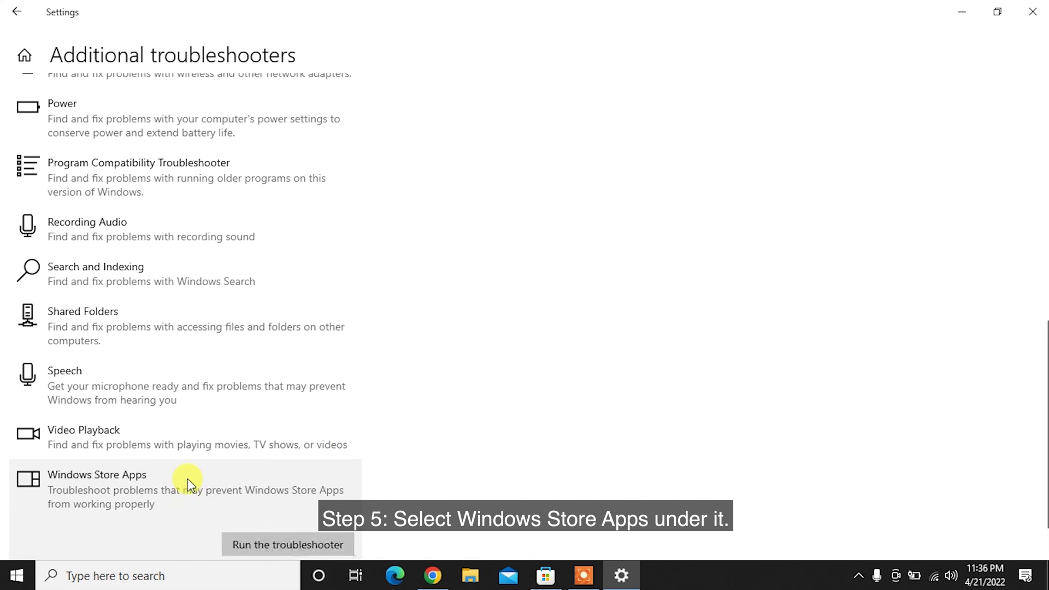
{"action": "left_click", "coordinate": [310, 544]}
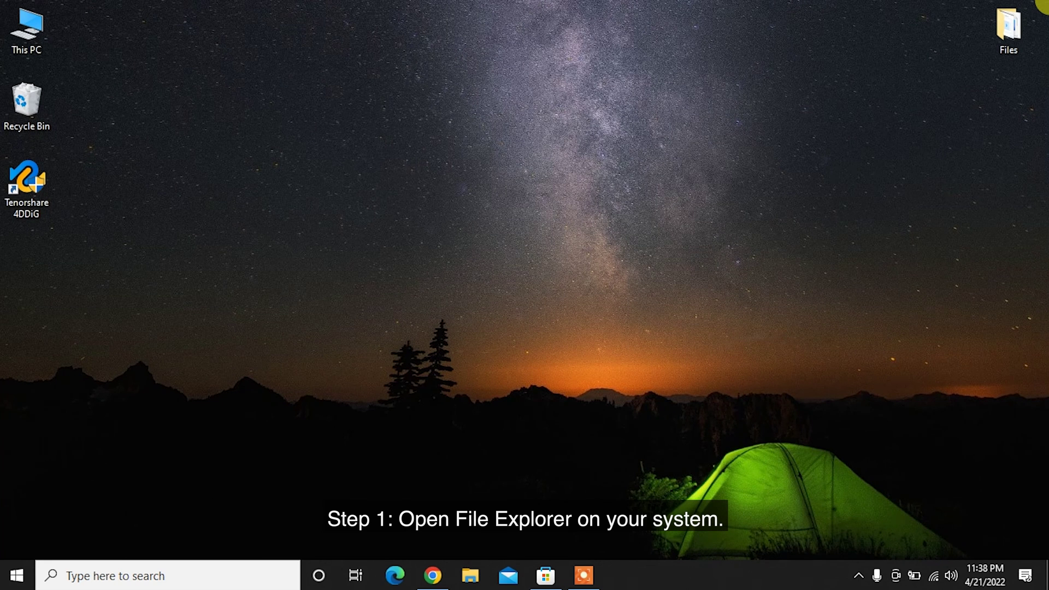
Open the desktop Files folder and bring up the context menu for Screenshot (5).jpg
{"action": "double_click", "coordinate": [1009, 37]}
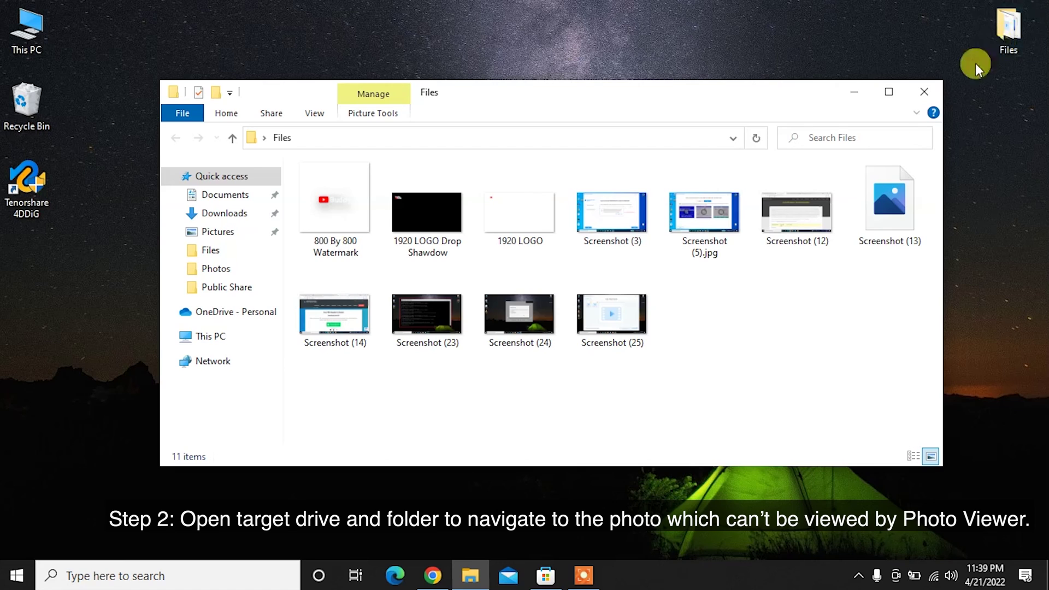
{"action": "left_click", "coordinate": [713, 213]}
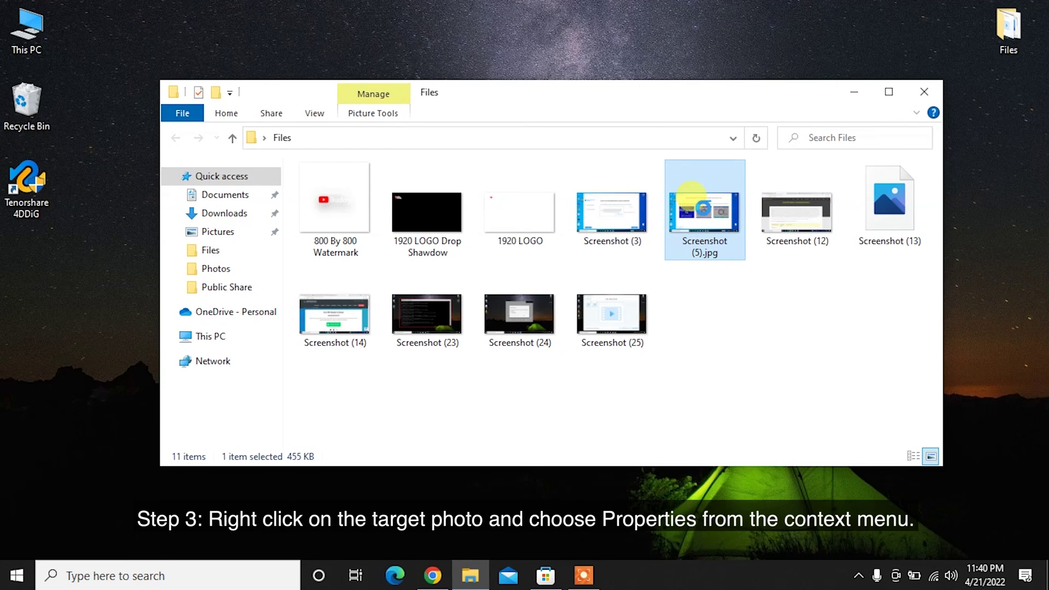
{"action": "right_click", "coordinate": [705, 213]}
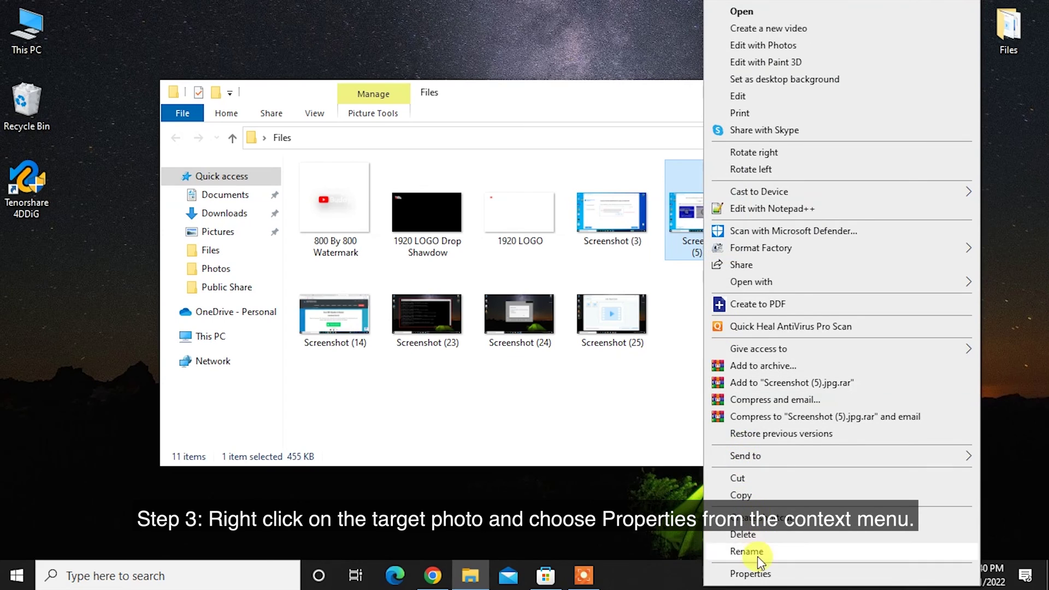
Review Screenshot (5).jpg's Advanced attributes for compression and encryption, then OK and Apply
{"action": "left_click", "coordinate": [757, 574]}
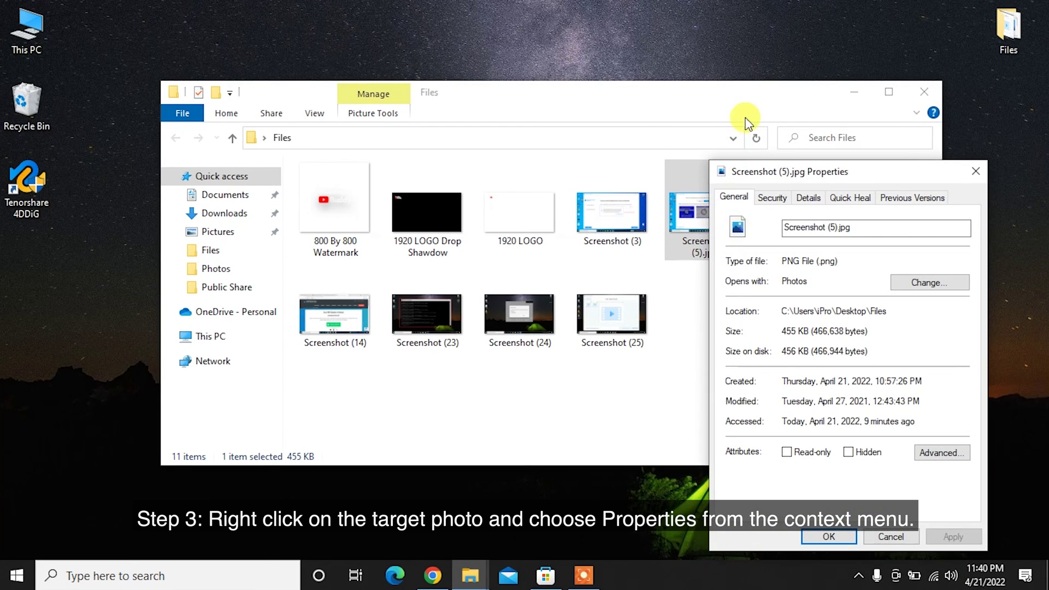
{"action": "left_click_drag", "start_coordinate": [758, 177], "coordinate": [491, 92]}
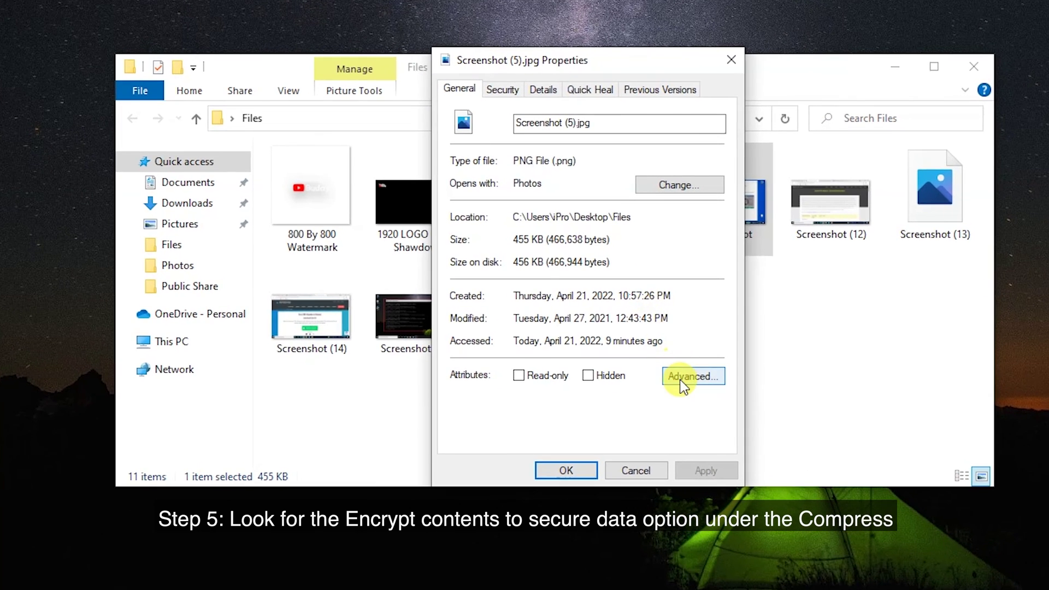
{"action": "left_click", "coordinate": [663, 369]}
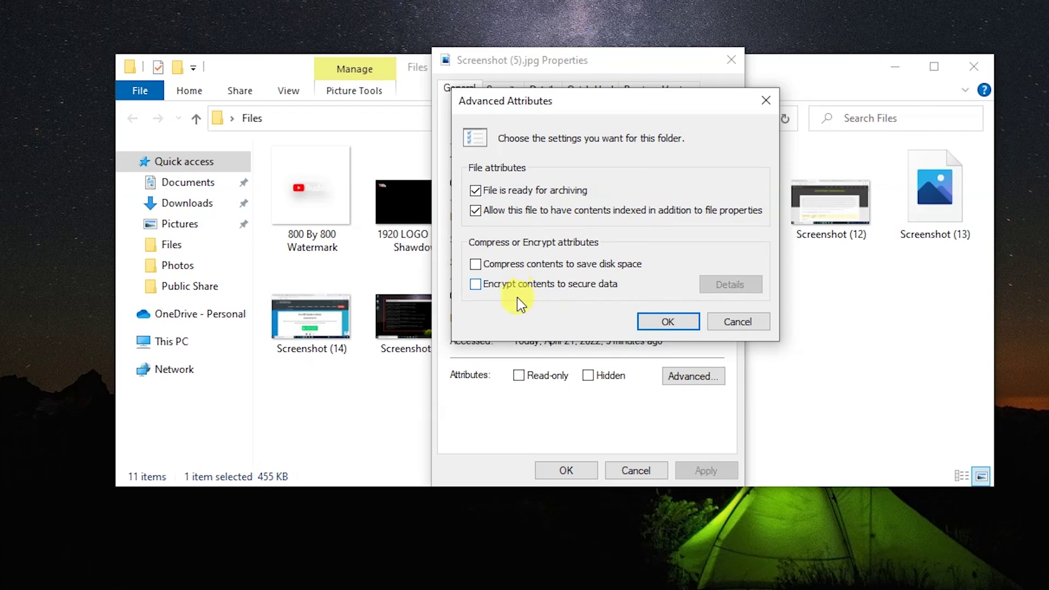
{"action": "left_click", "coordinate": [662, 322]}
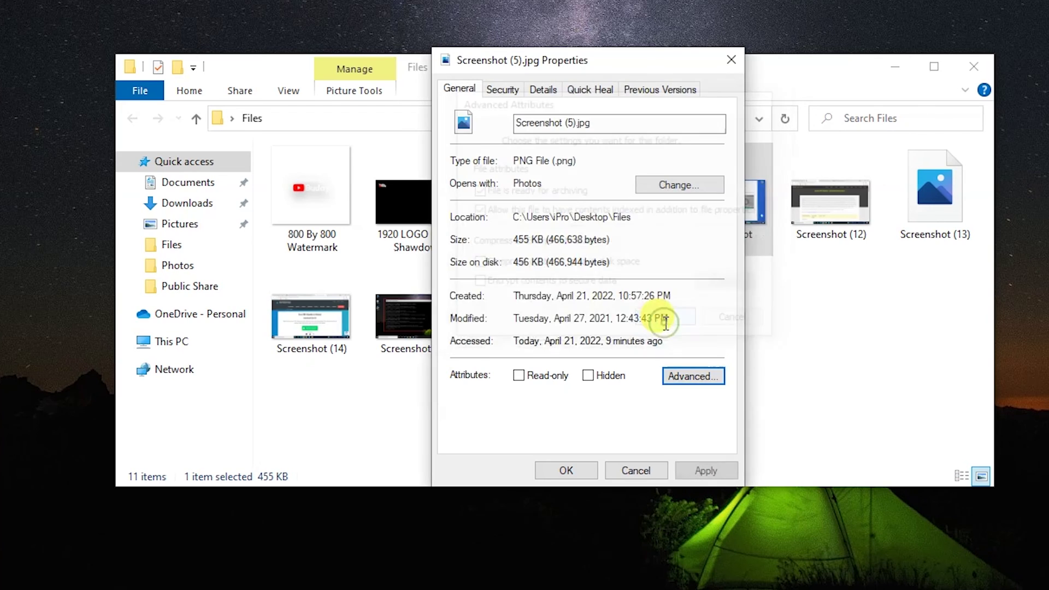
{"action": "left_click", "coordinate": [695, 465]}
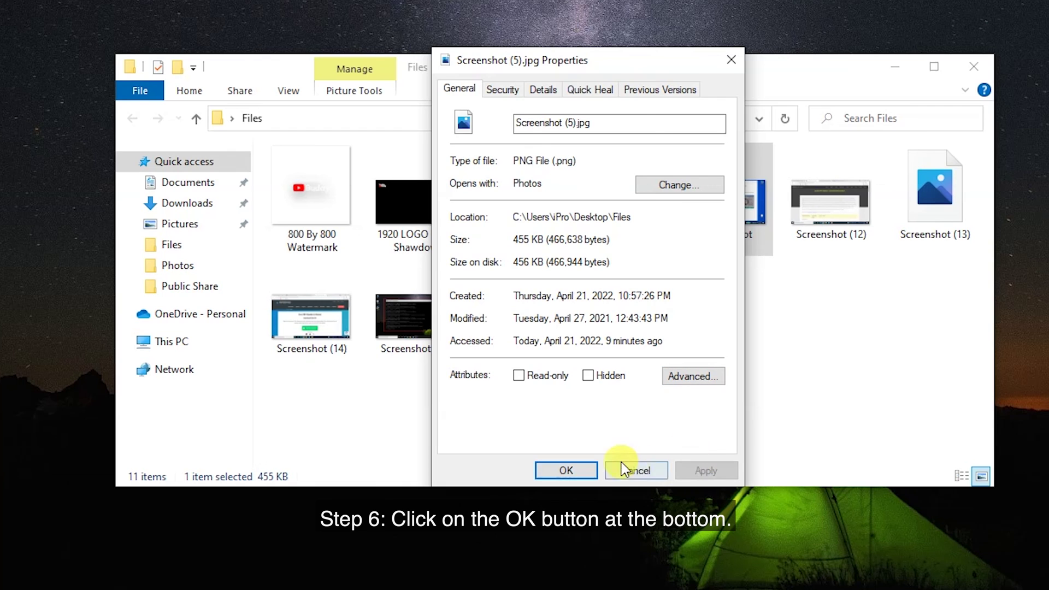
Close the properties and File Explorer, then scroll through the 4DDiG page's features and file types
{"action": "left_click", "coordinate": [576, 468]}
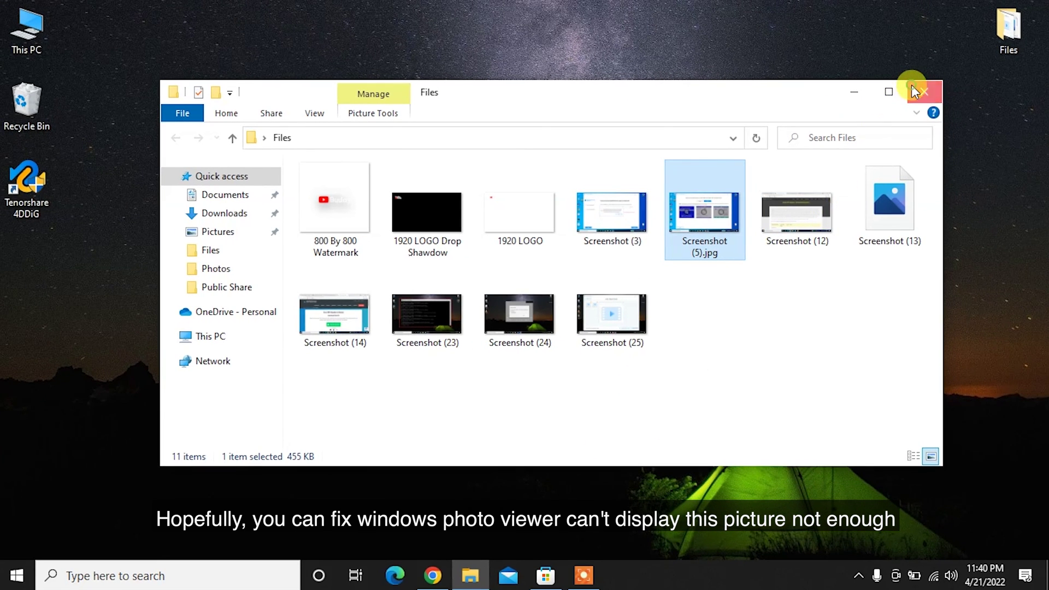
{"action": "left_click", "coordinate": [916, 91]}
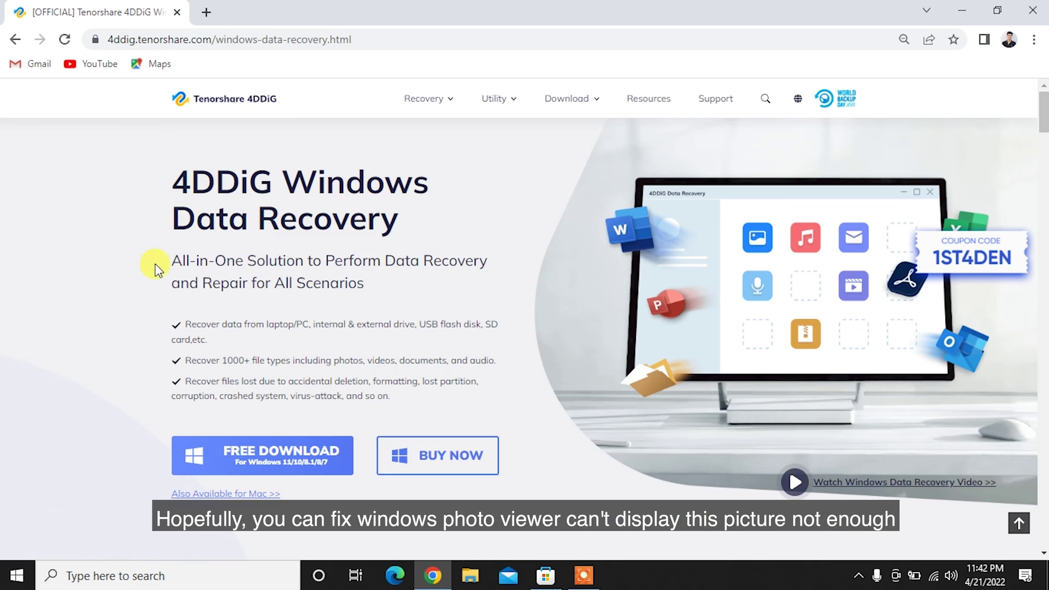
{"action": "left_click_drag", "start_coordinate": [157, 268], "coordinate": [385, 284]}
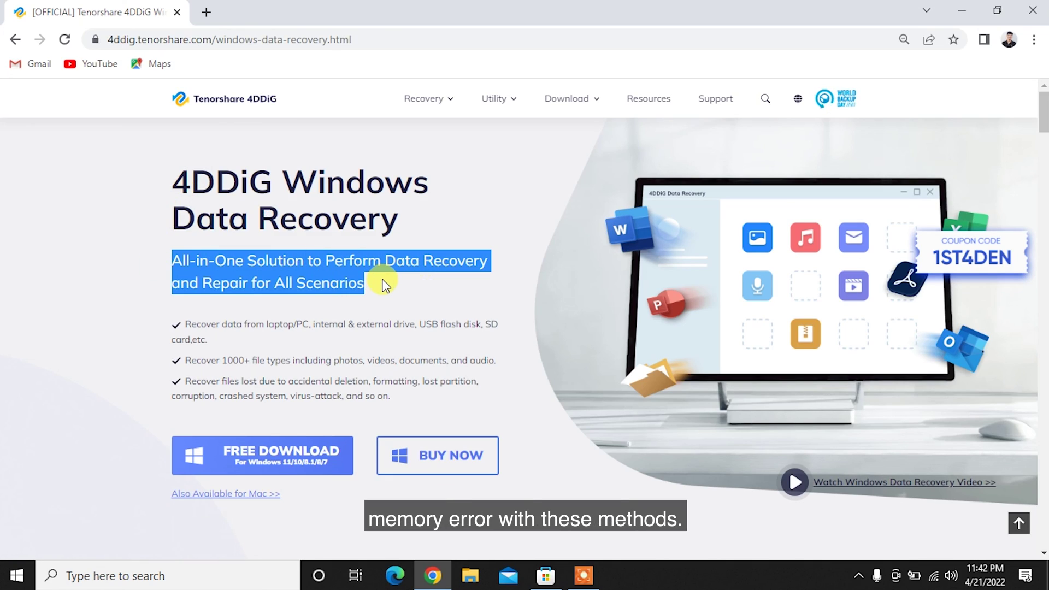
{"action": "left_click", "coordinate": [384, 285]}
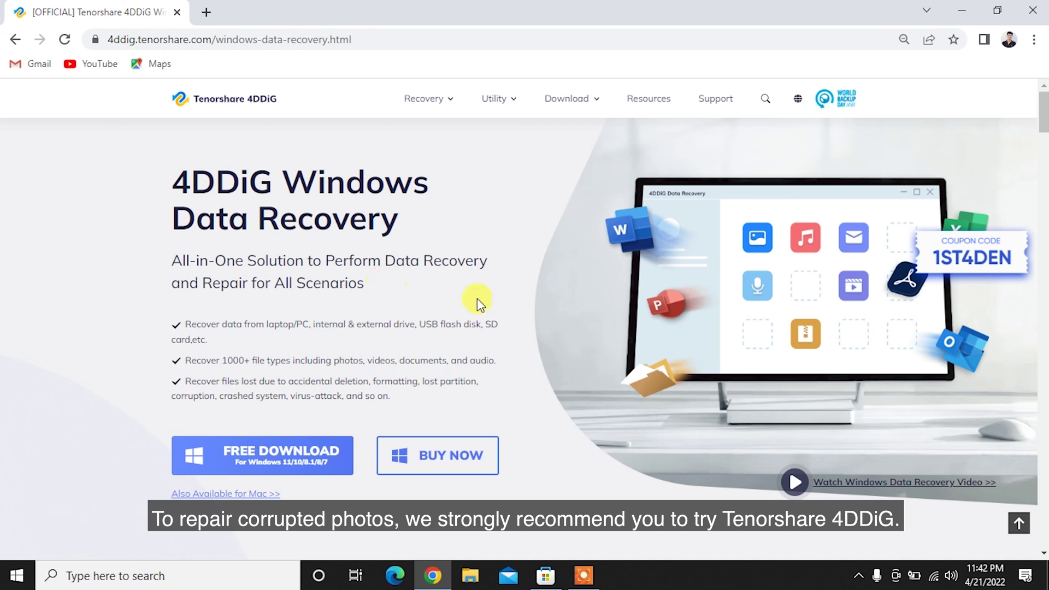
{"action": "scroll", "coordinate": [524, 323], "scroll_direction": "down", "scroll_amount": 8}
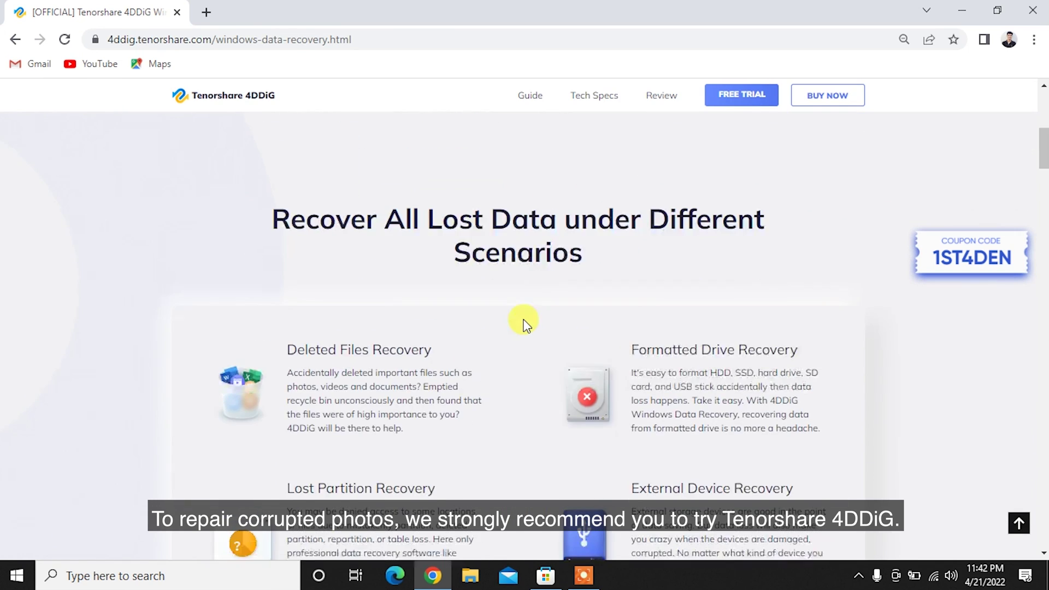
{"action": "scroll", "coordinate": [524, 323], "scroll_direction": "down", "scroll_amount": 6}
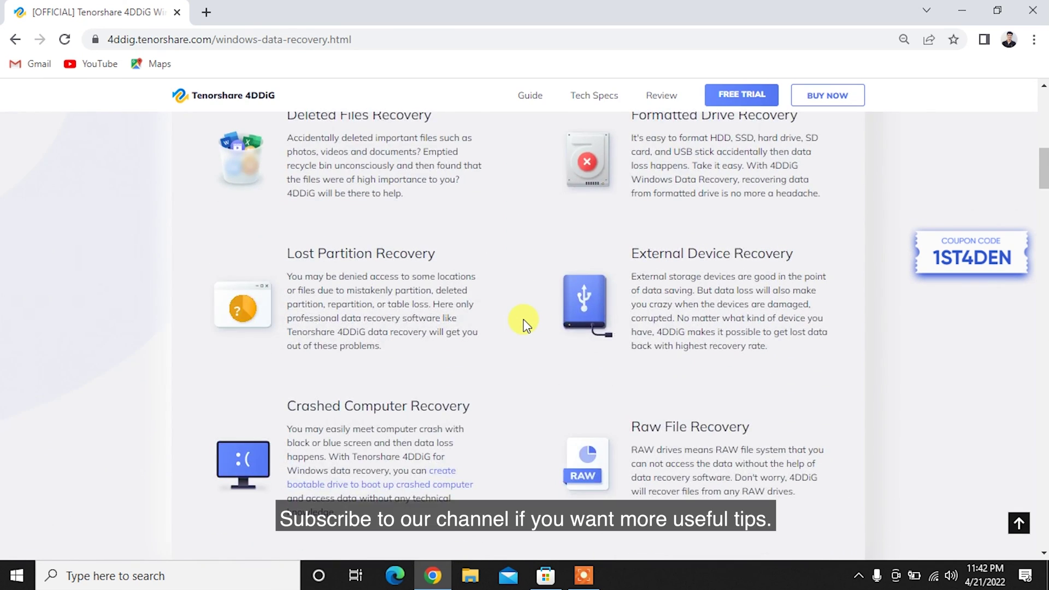
{"action": "scroll", "coordinate": [523, 324], "scroll_direction": "down", "scroll_amount": 6}
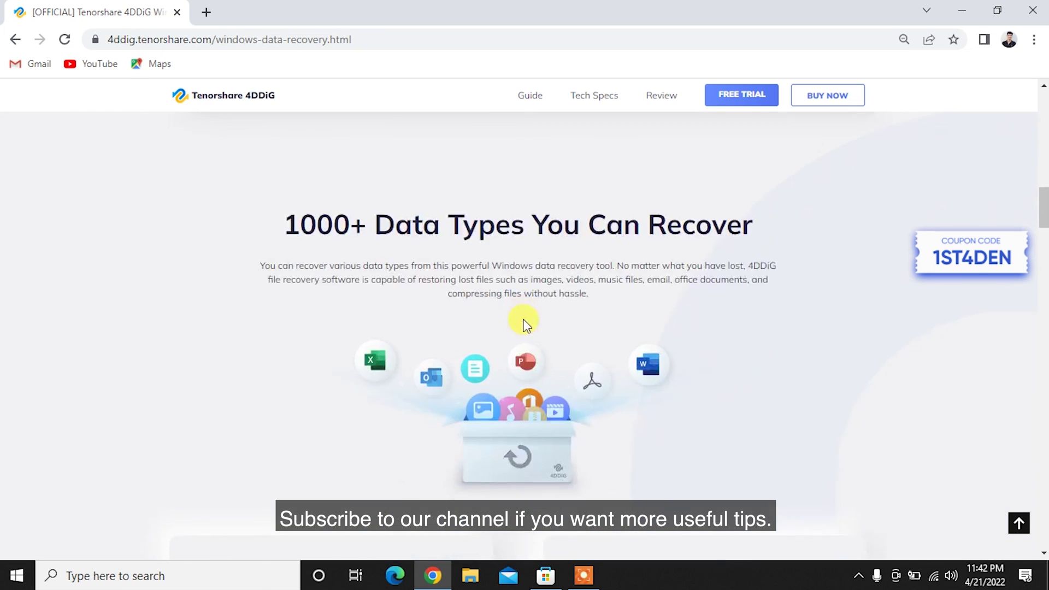
{"action": "scroll", "coordinate": [523, 323], "scroll_direction": "down", "scroll_amount": 10}
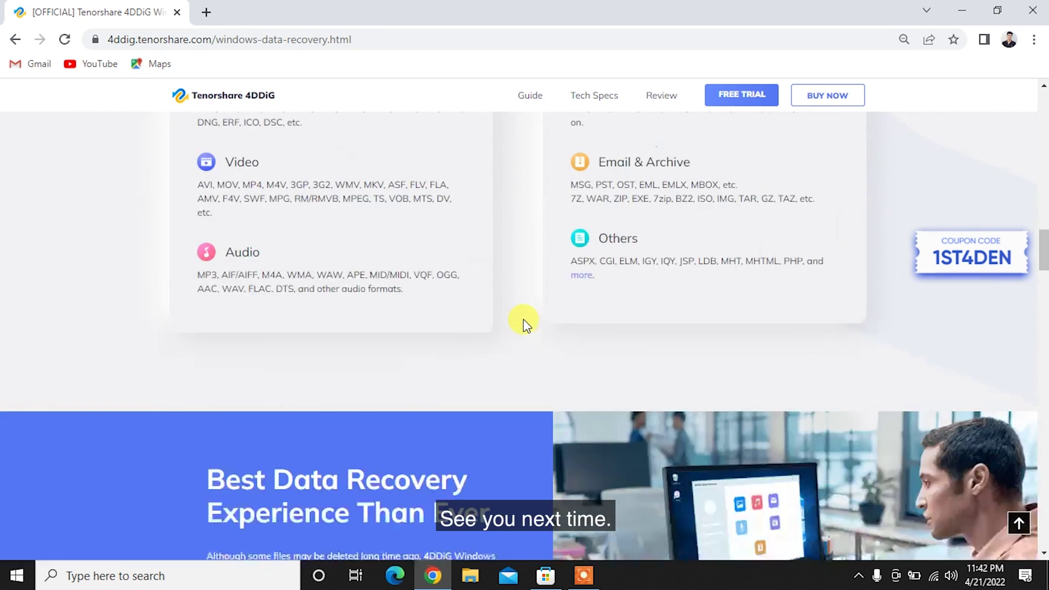